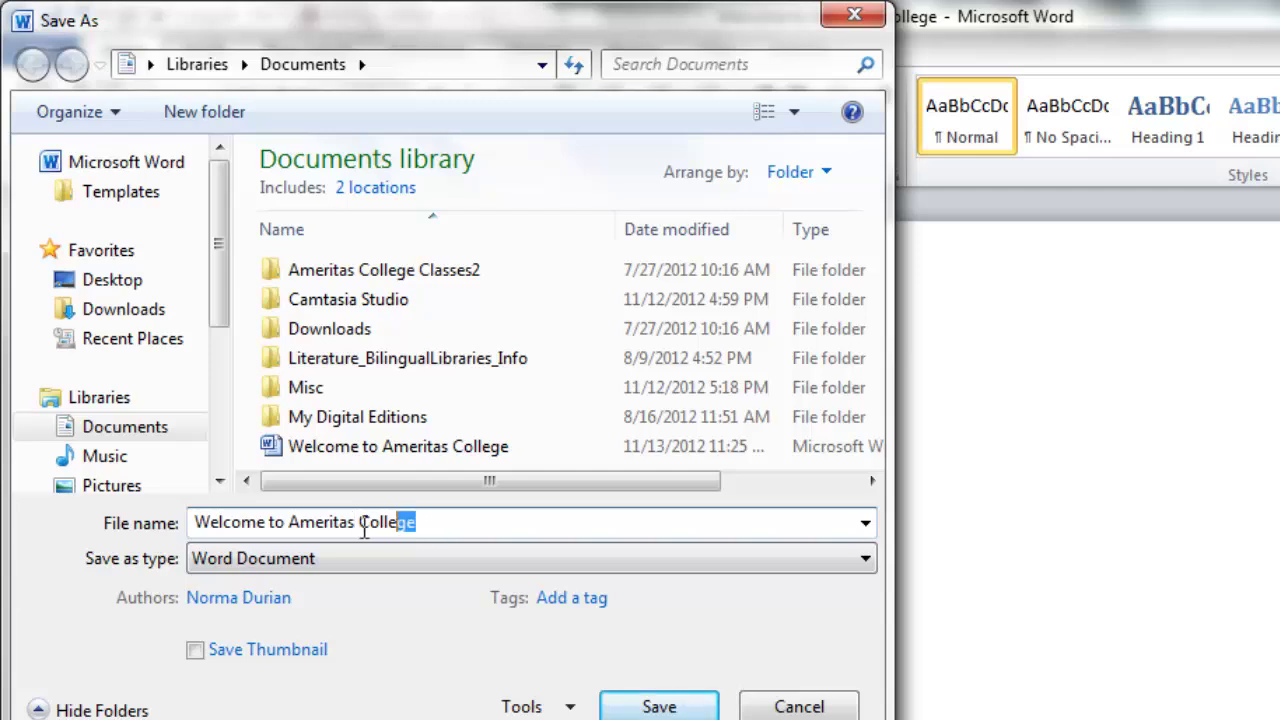
Save the file in the Documents library as a Word Document named "Welcome to Ameritas College"
click(459, 520)
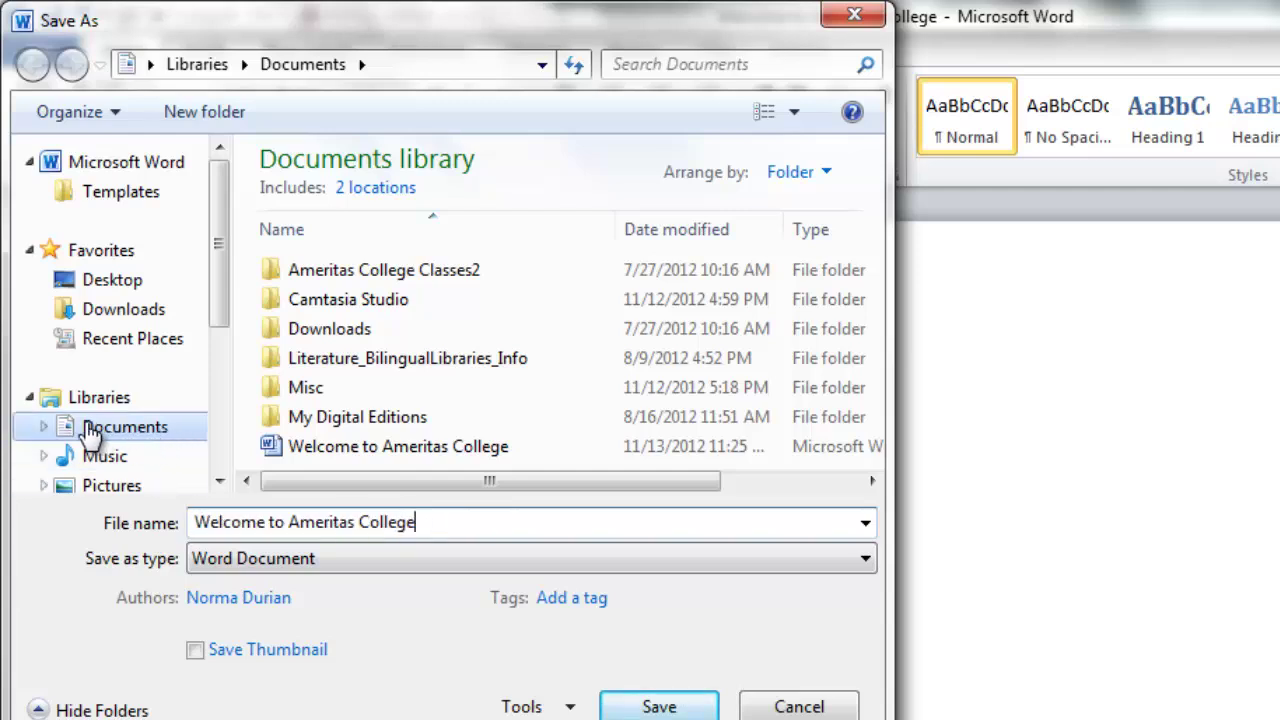
click(658, 706)
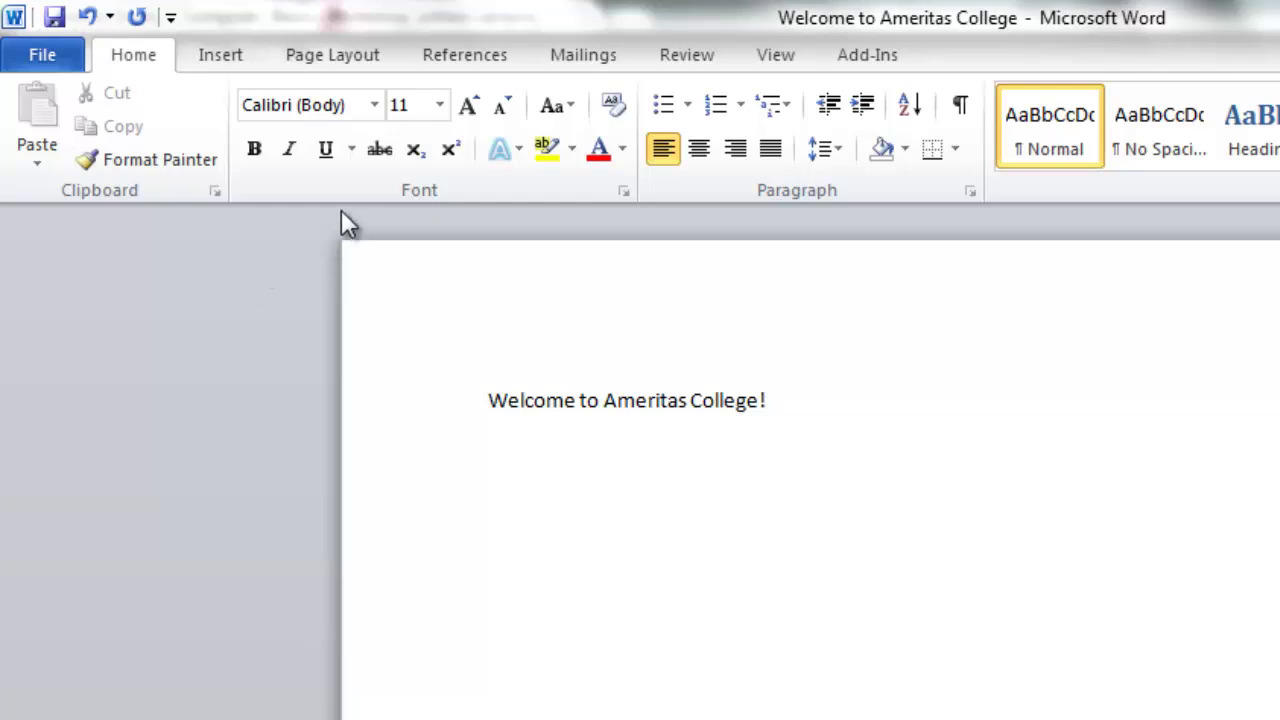
Set the font for new text at the insertion point to Times New Roman, size 12
click(375, 106)
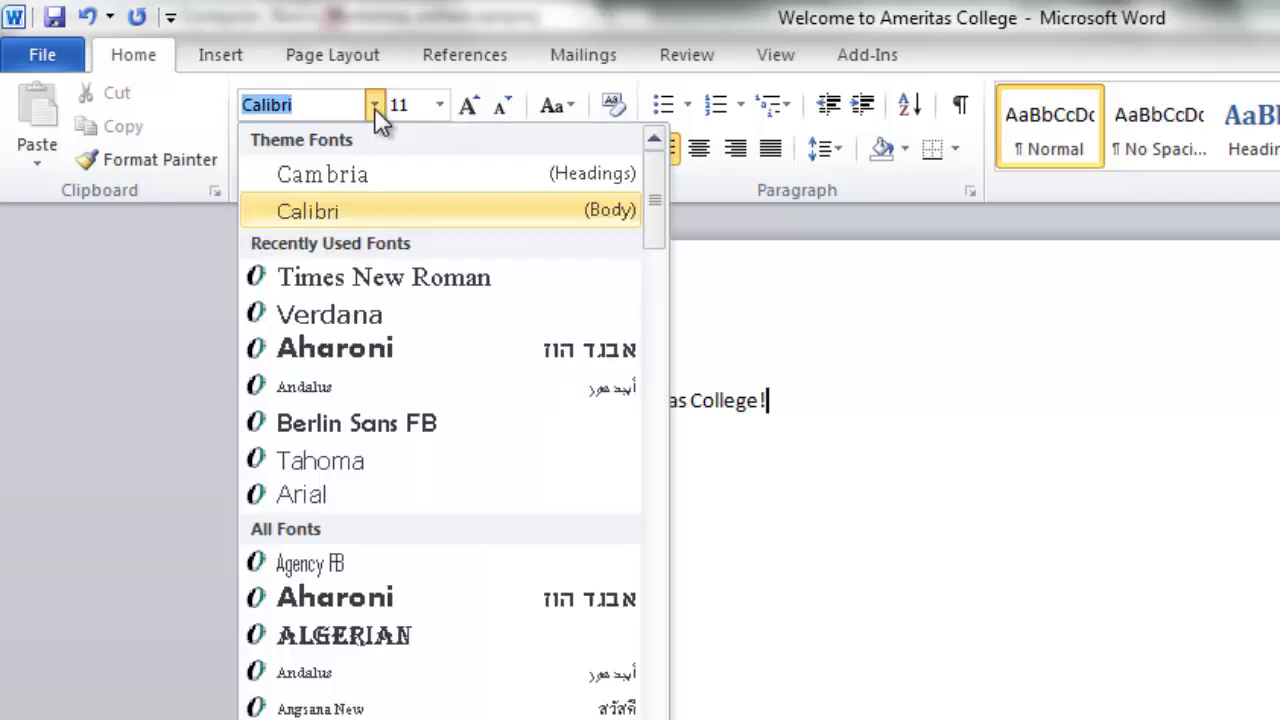
click(377, 281)
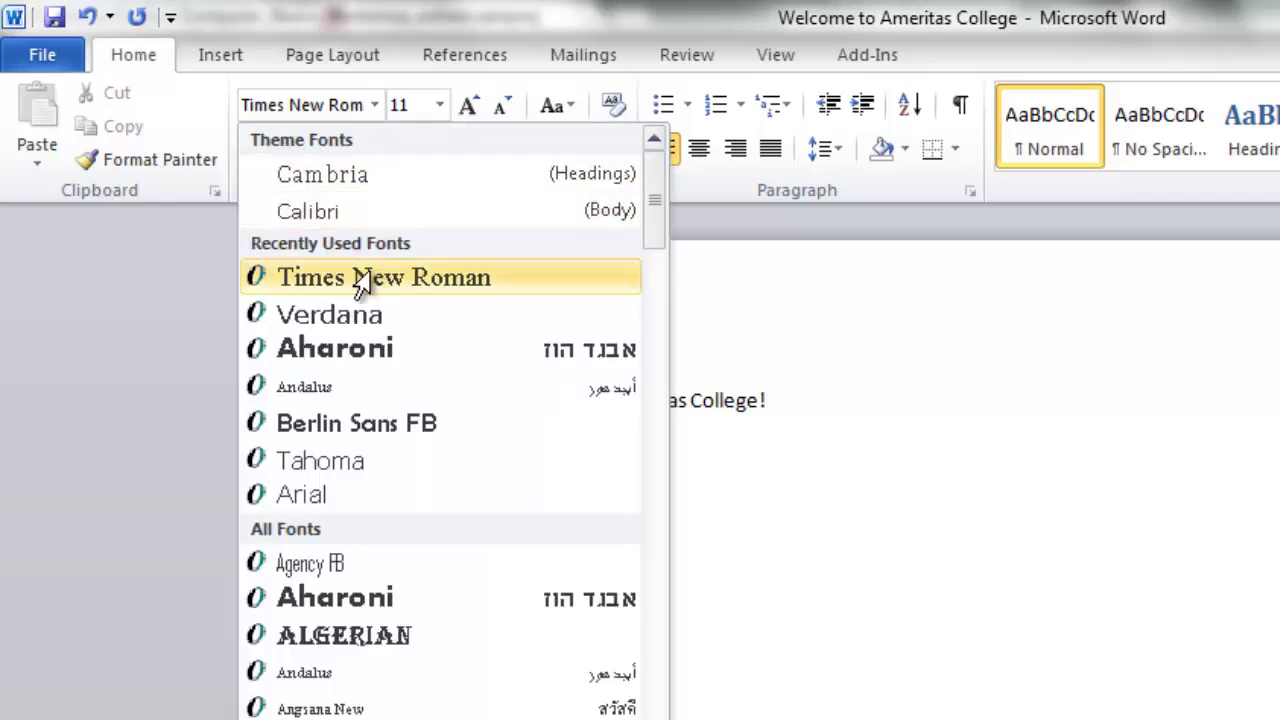
click(439, 104)
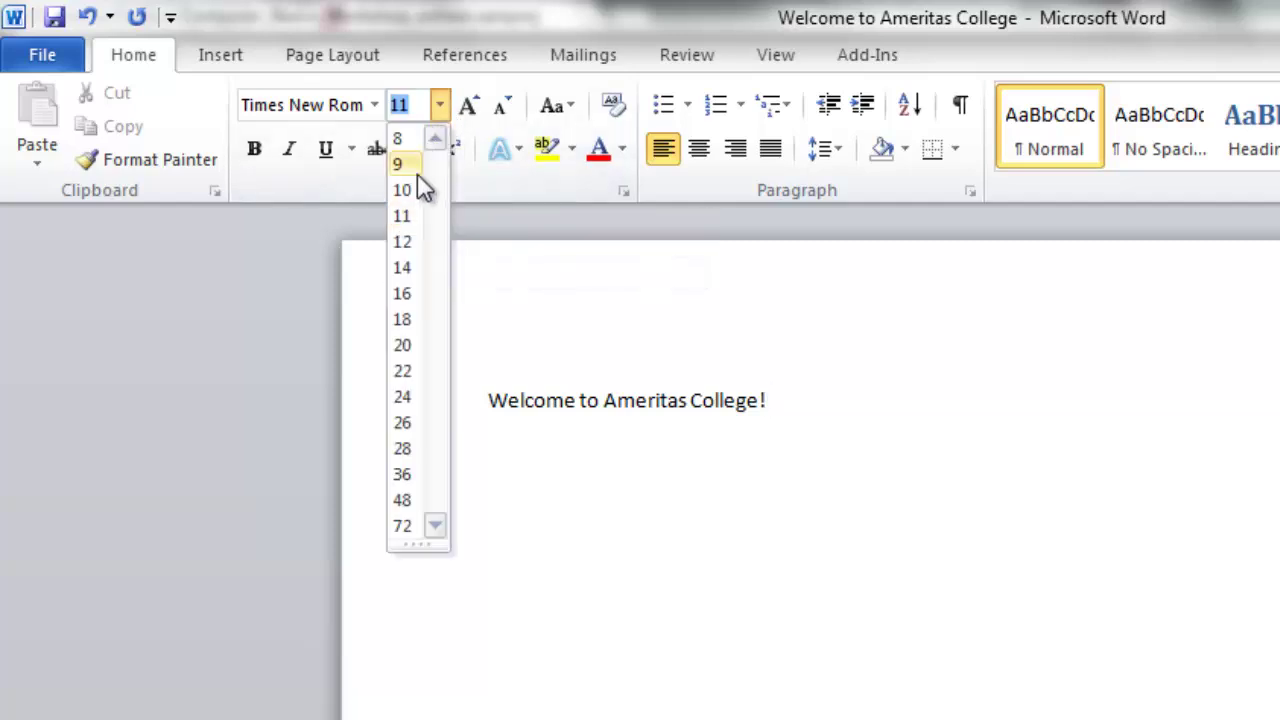
click(410, 243)
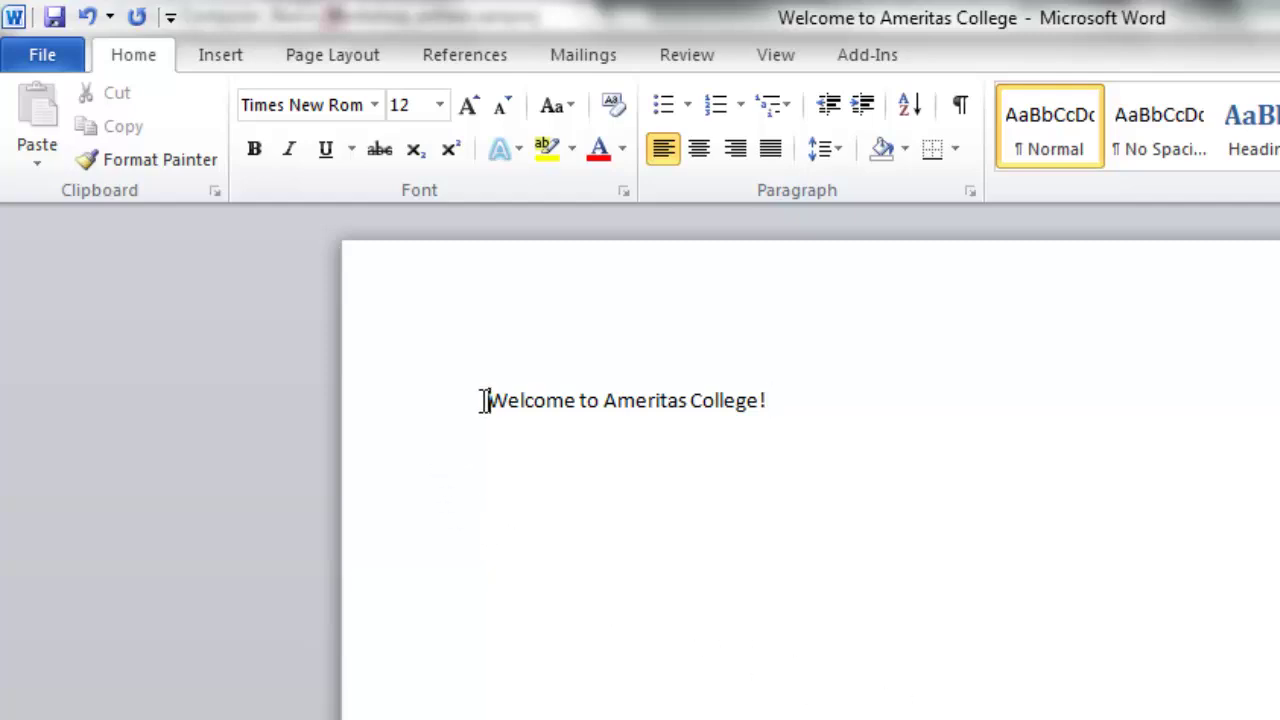
Format the existing line "Welcome to Ameritas College!" in Times New Roman, size 12
drag(482, 402, 769, 404)
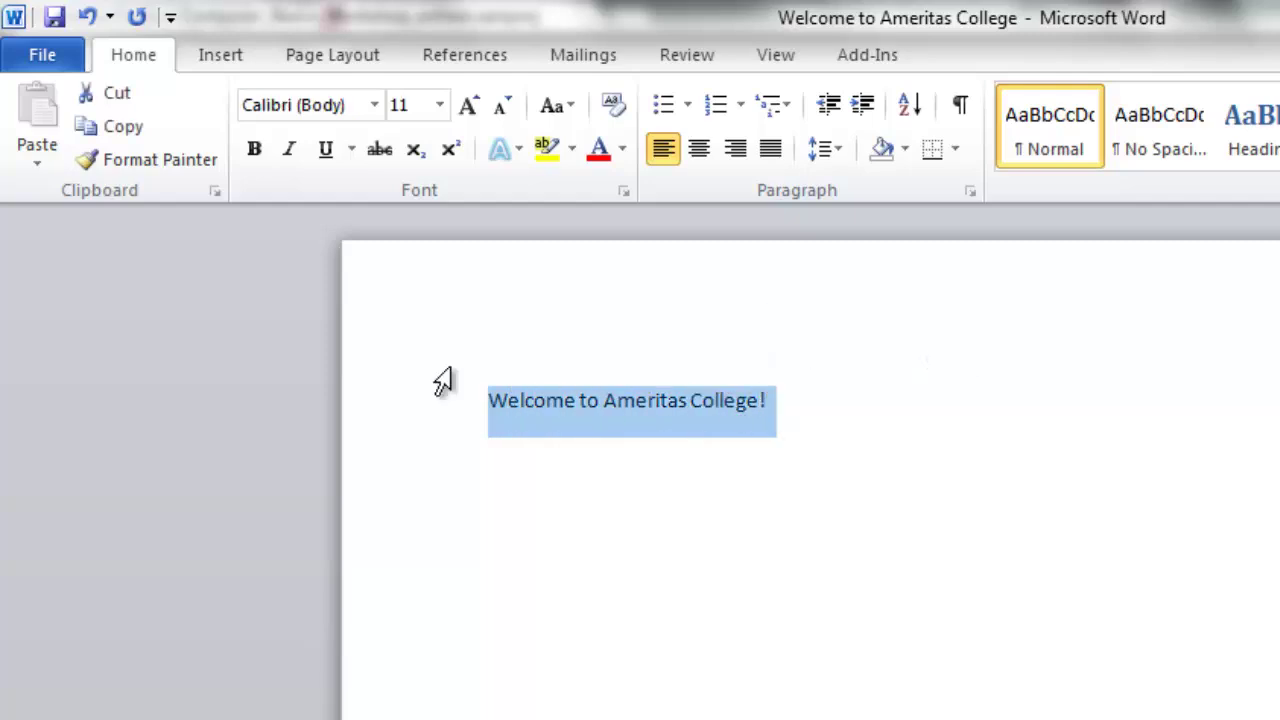
click(373, 104)
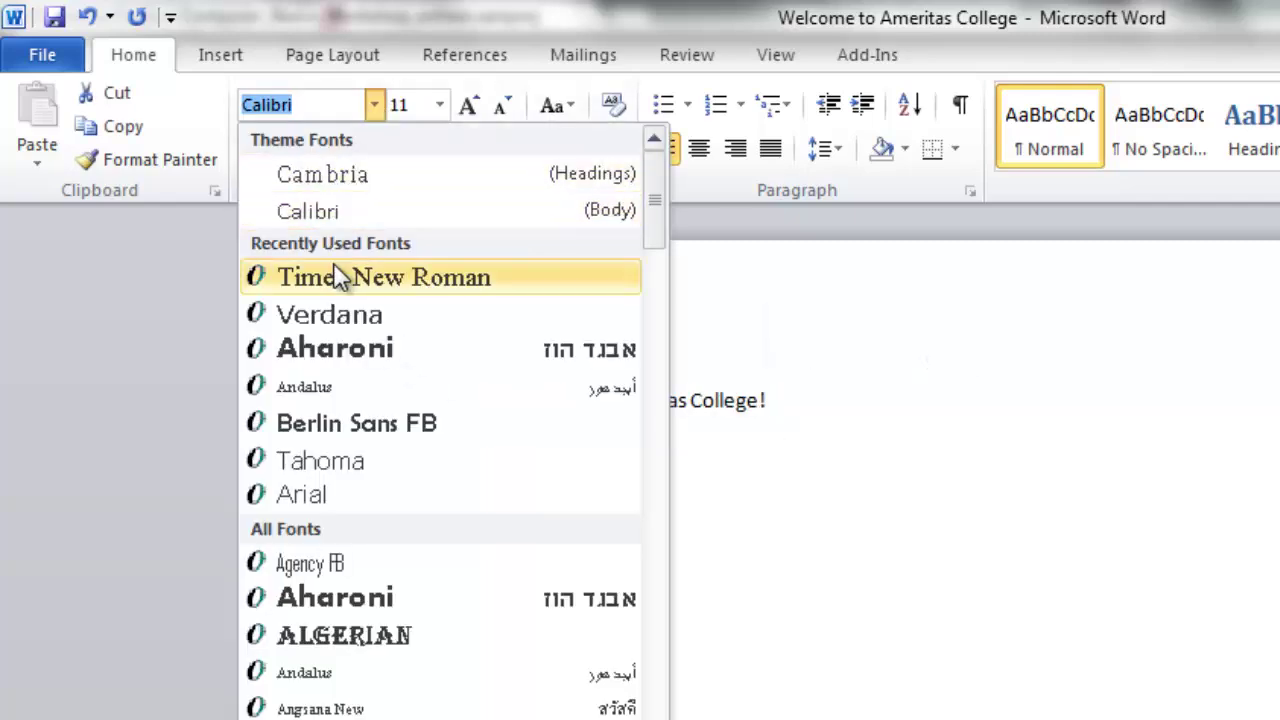
click(335, 266)
click(439, 104)
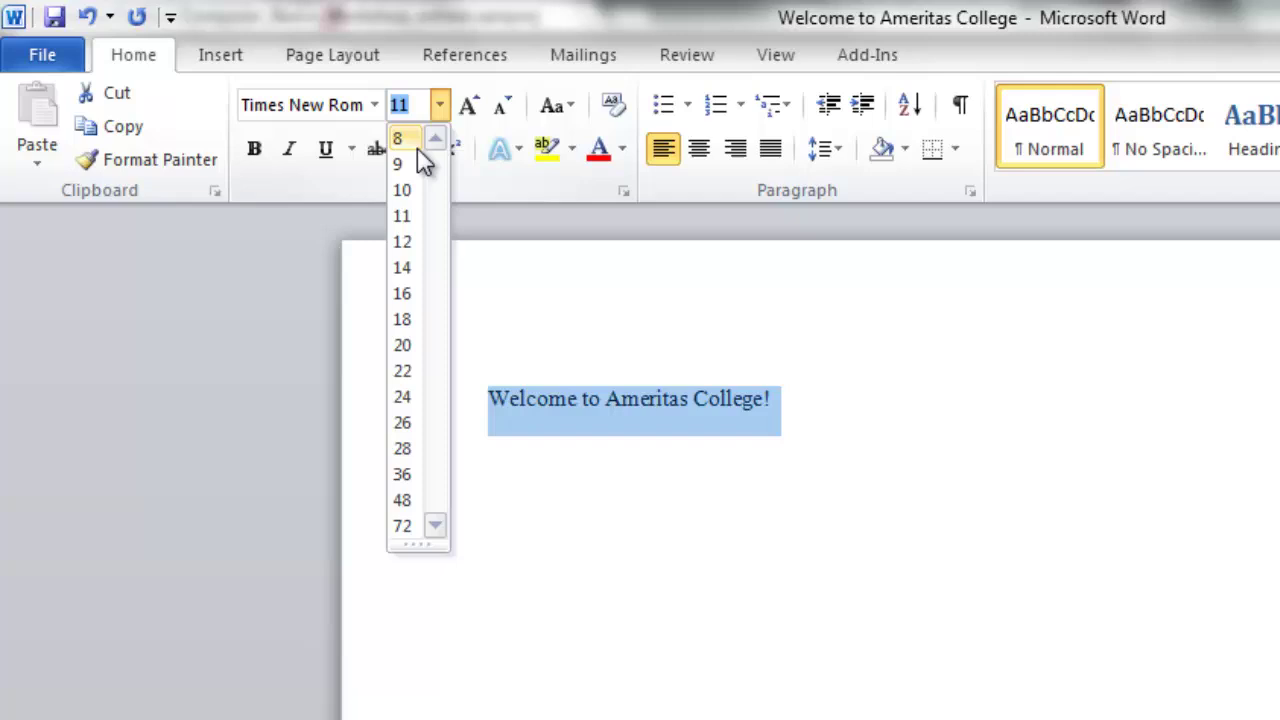
click(405, 243)
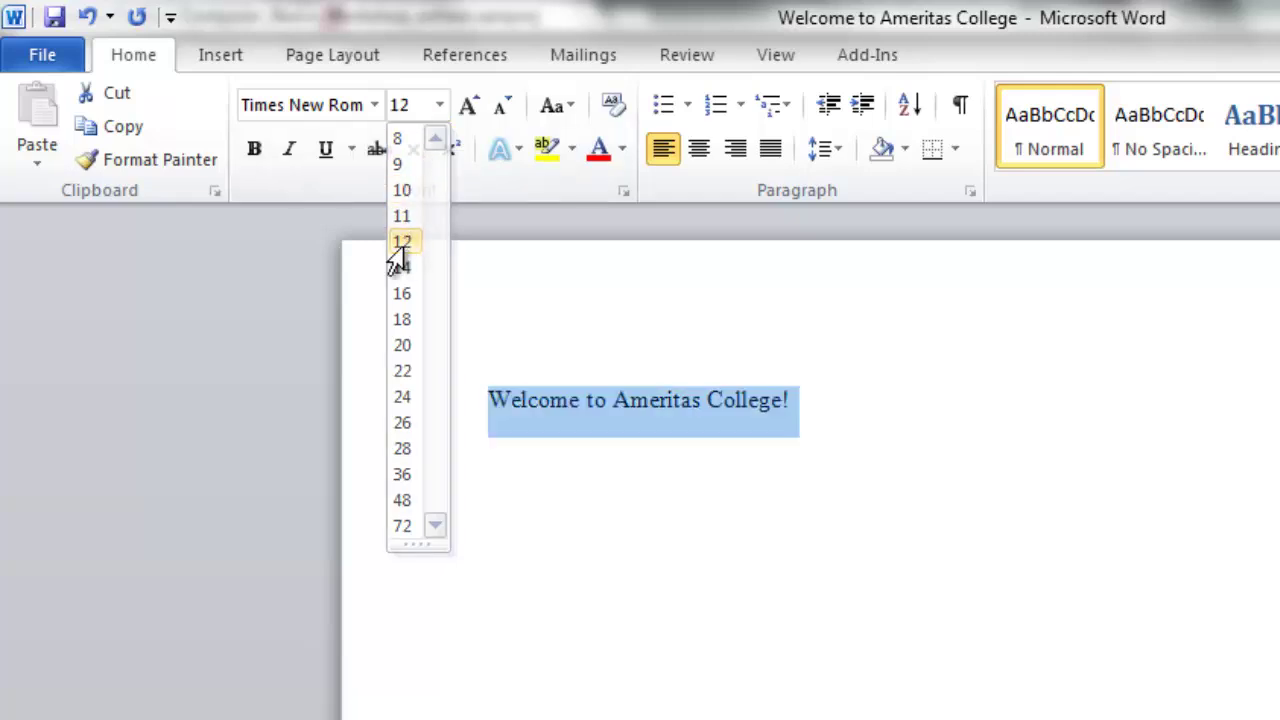
click(849, 411)
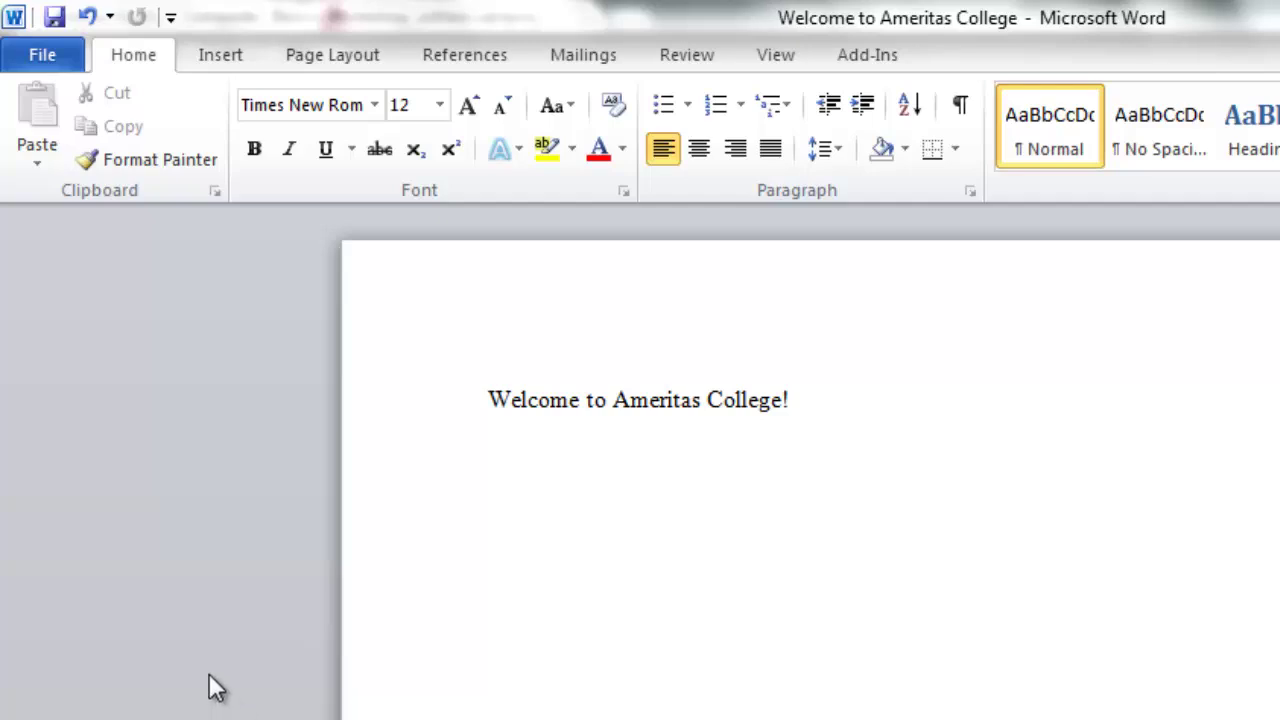
Apply the Normal margin preset to the document, with 1" on every side
click(345, 58)
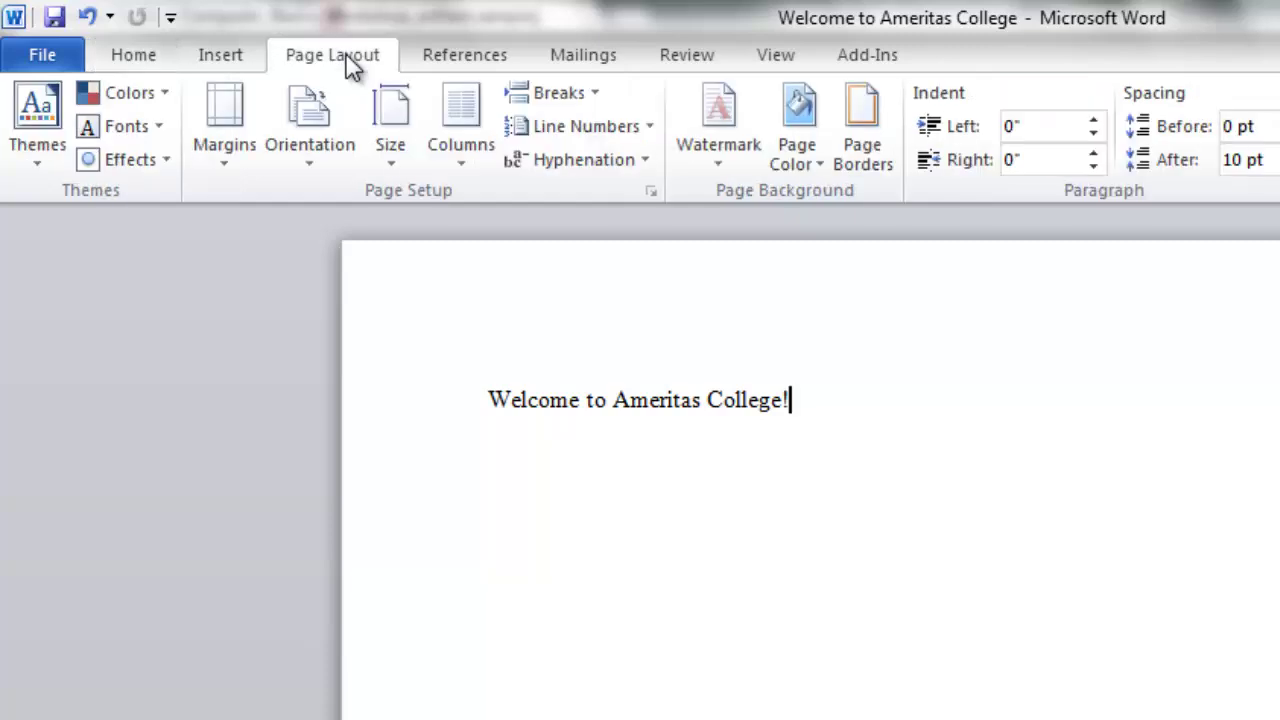
click(231, 151)
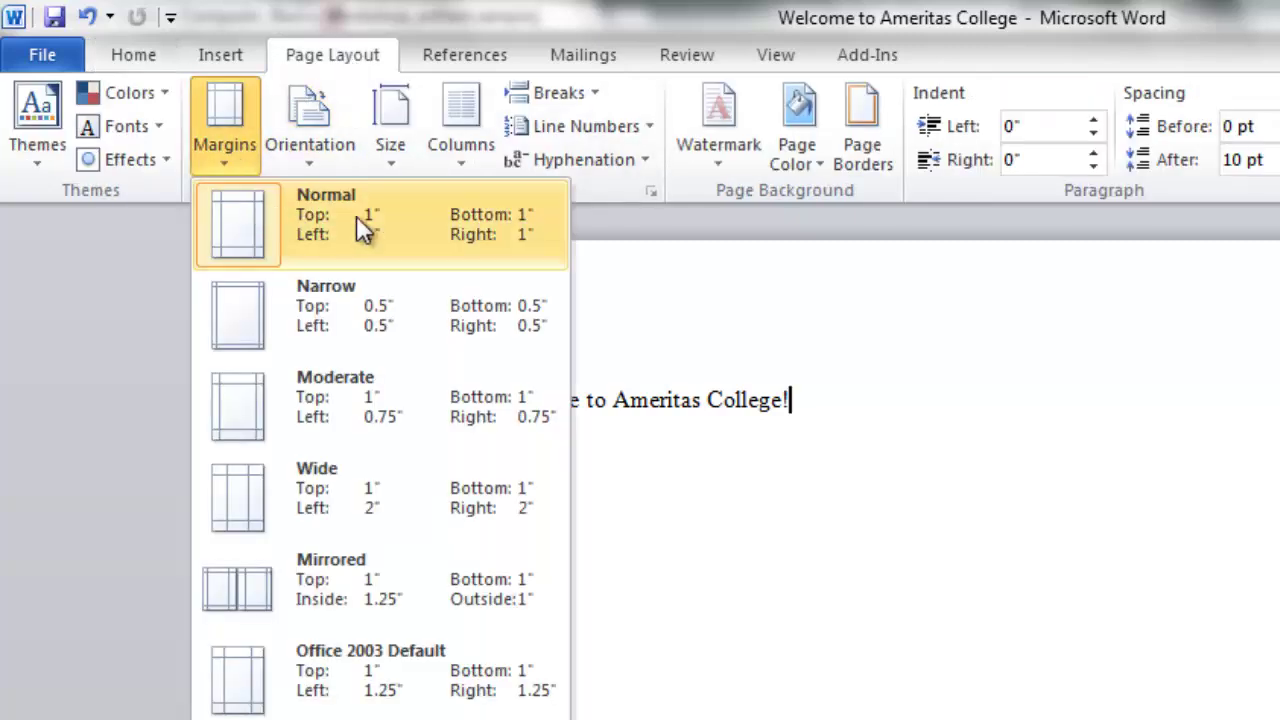
click(435, 221)
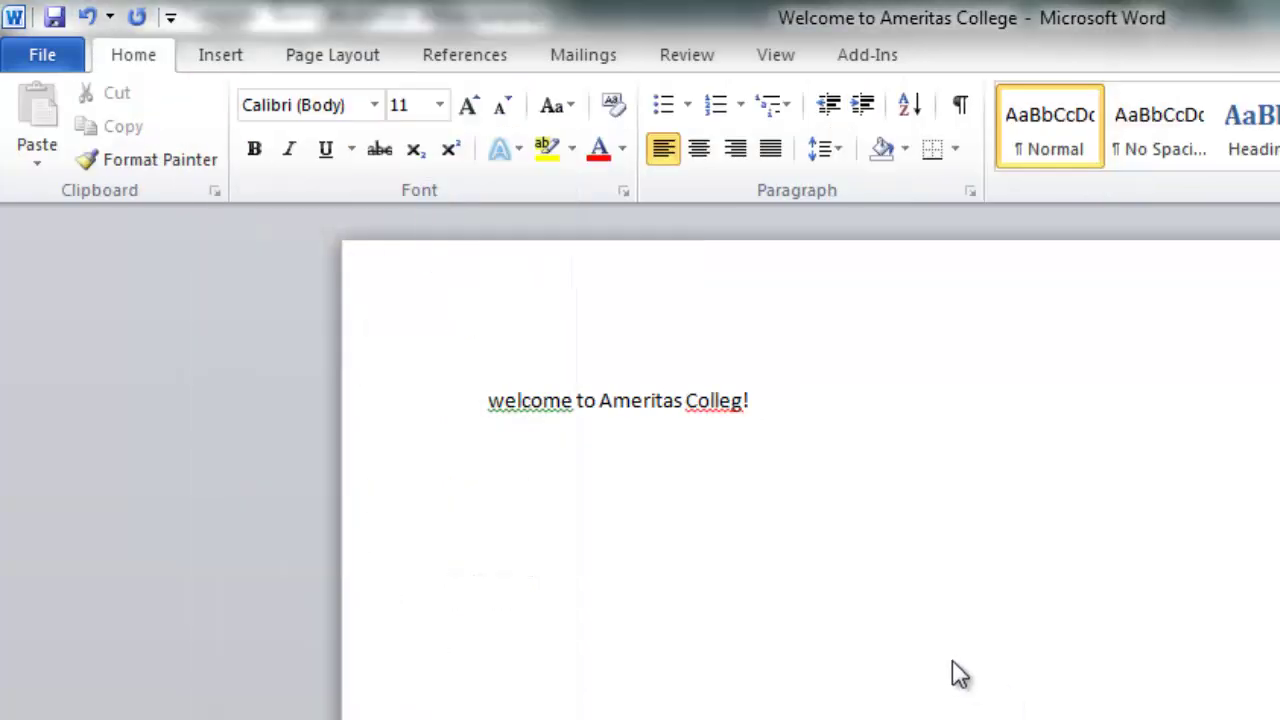
Correct the misspelled word "Colleg" in the welcome line with the suggested spelling "College"
click(513, 587)
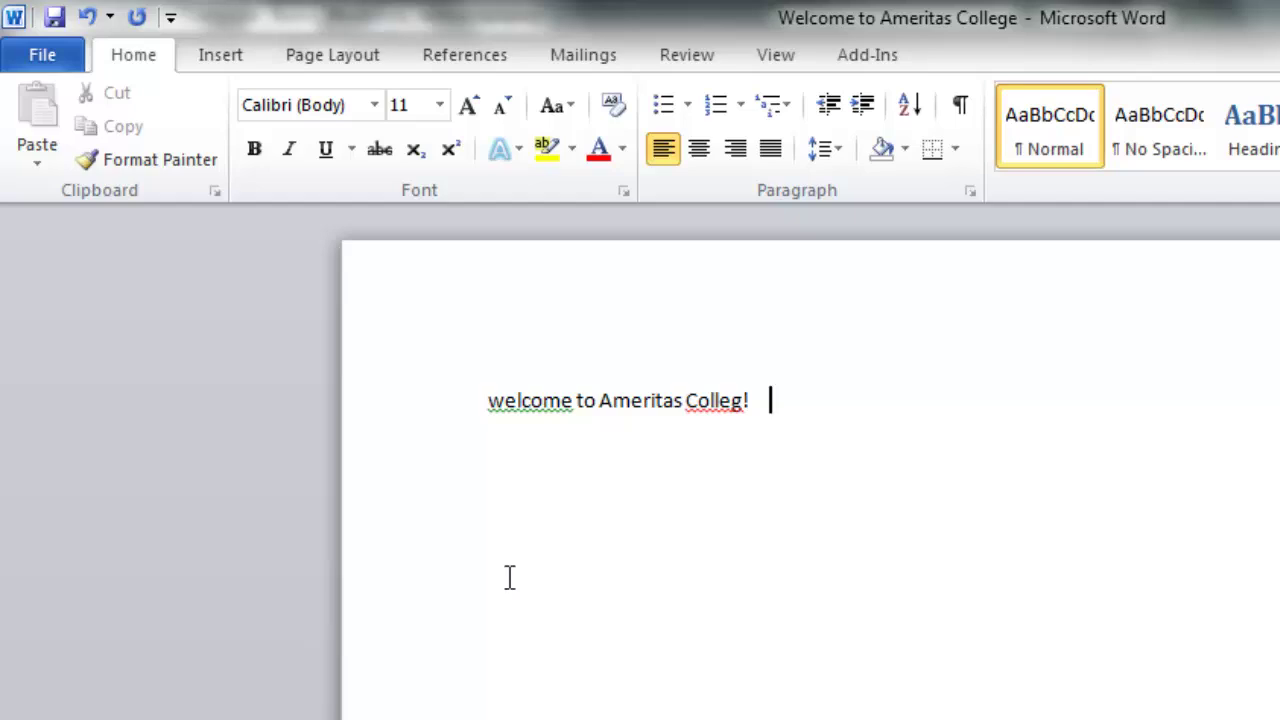
drag(688, 400, 726, 445)
click(676, 502)
drag(486, 400, 573, 425)
click(588, 510)
click(808, 412)
right_click(712, 408)
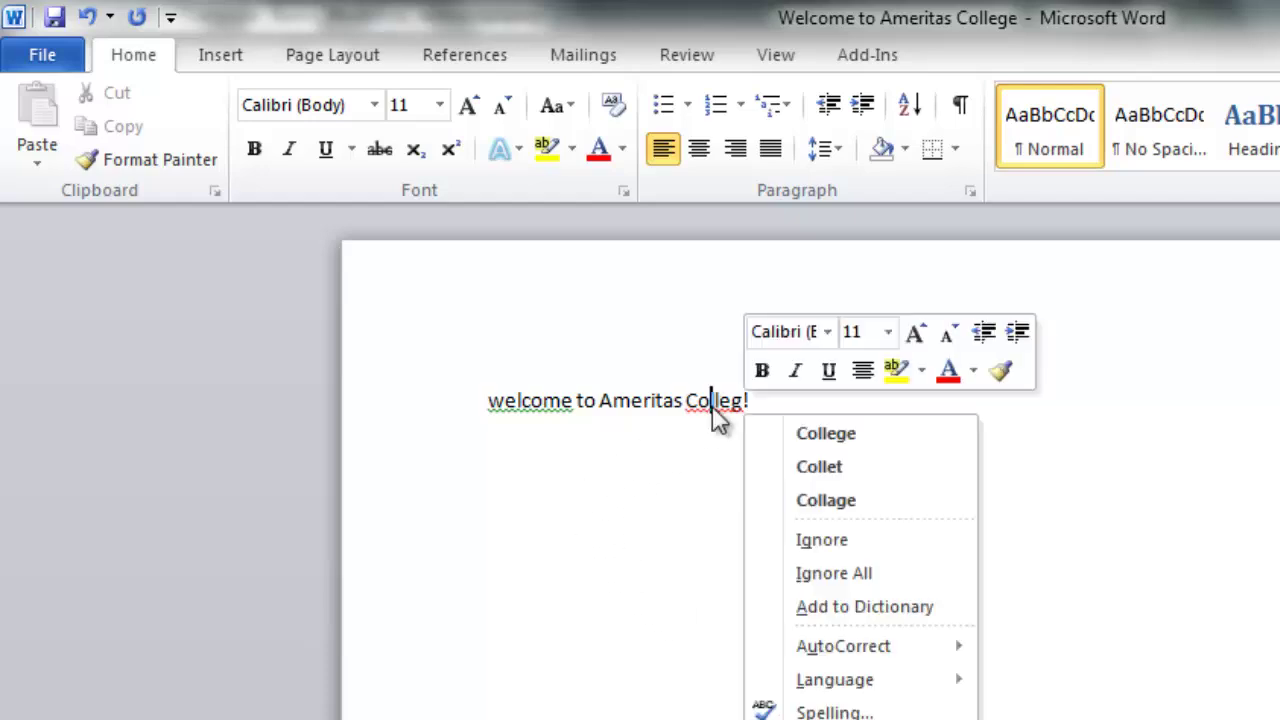
click(805, 433)
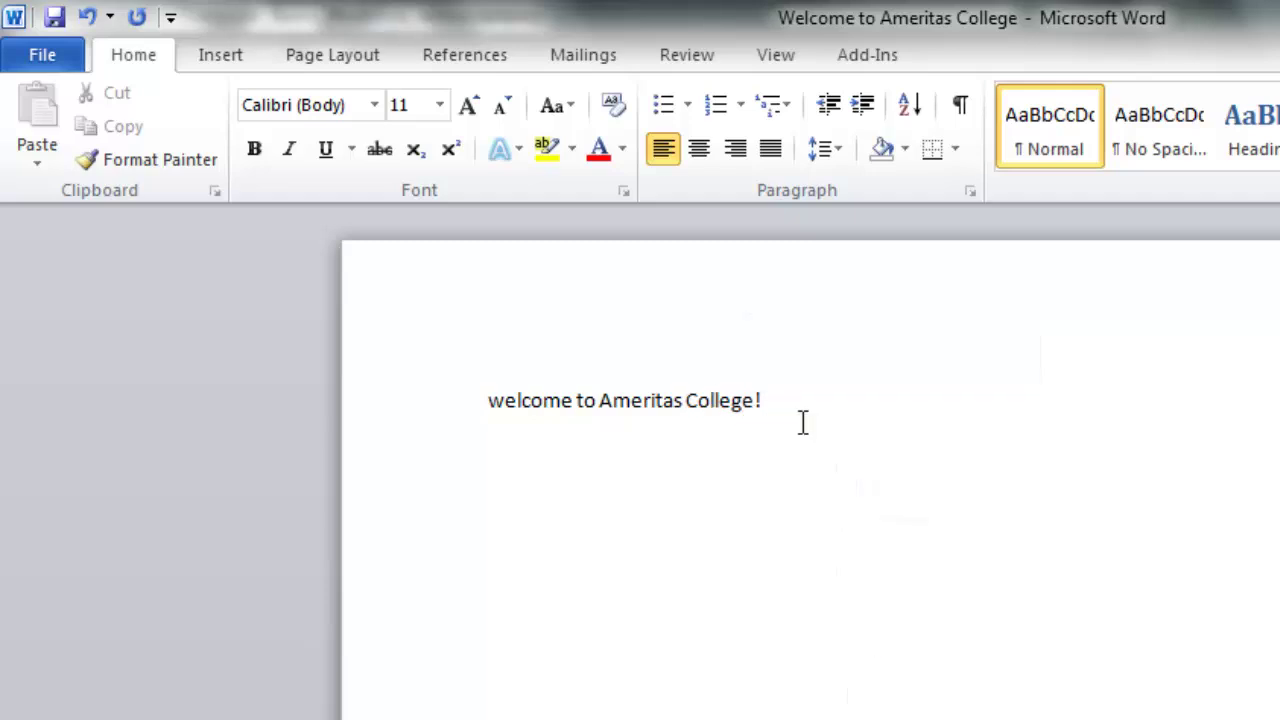
Correct the lowercase "welcome" at the start of the line with the suggested "Welcome"
double_click(577, 434)
click(550, 445)
right_click(528, 416)
click(650, 434)
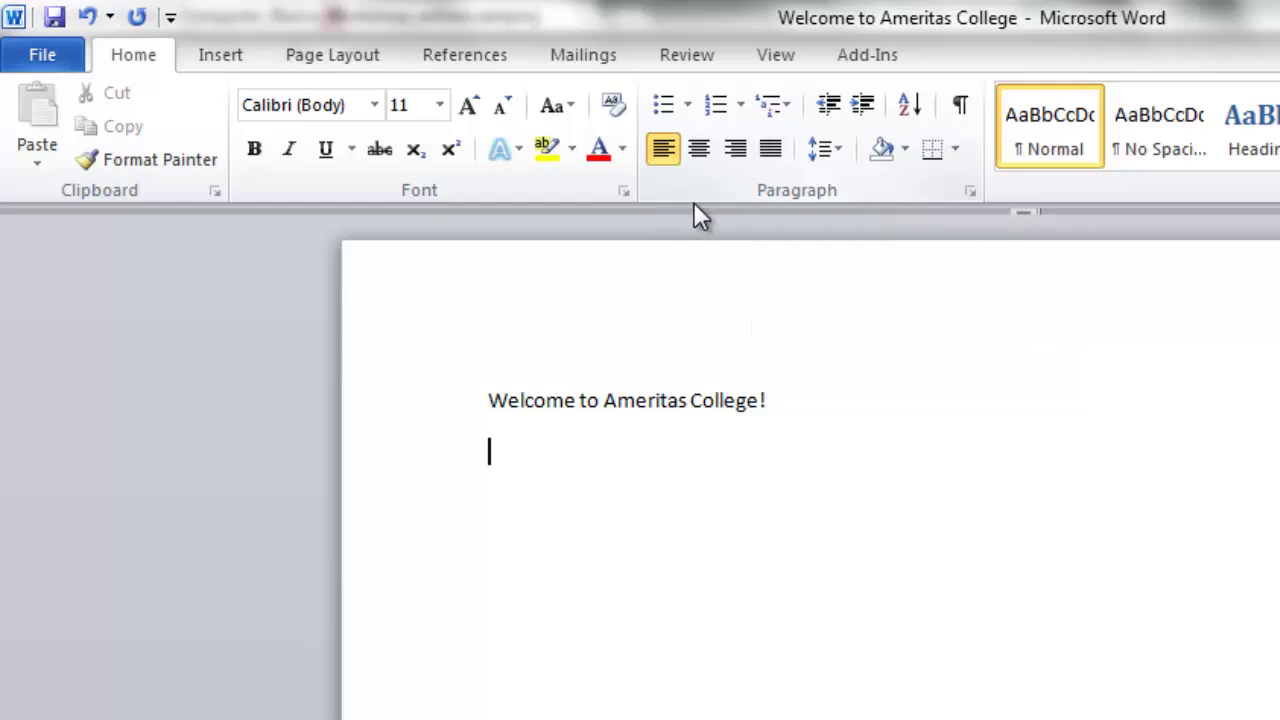
Create a numbered list in 1. 2. 3. format below the welcome line with the items "Library Services" and "Research Help"
click(740, 106)
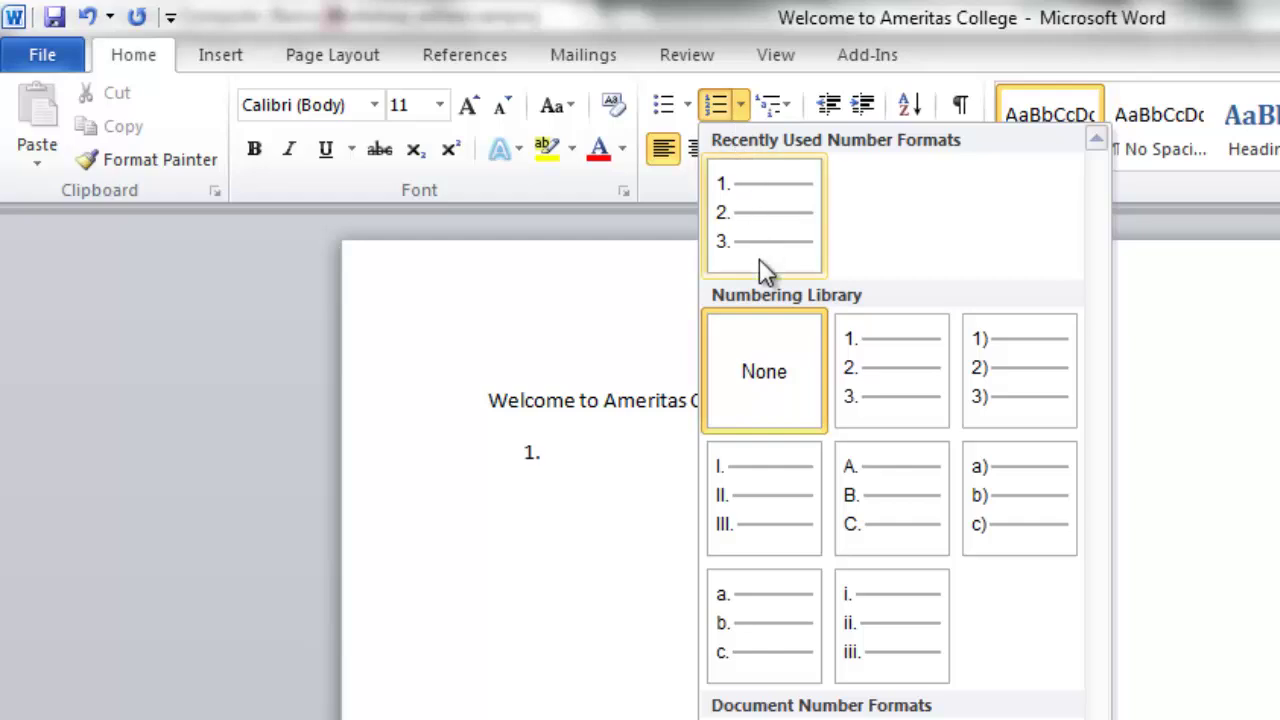
click(865, 354)
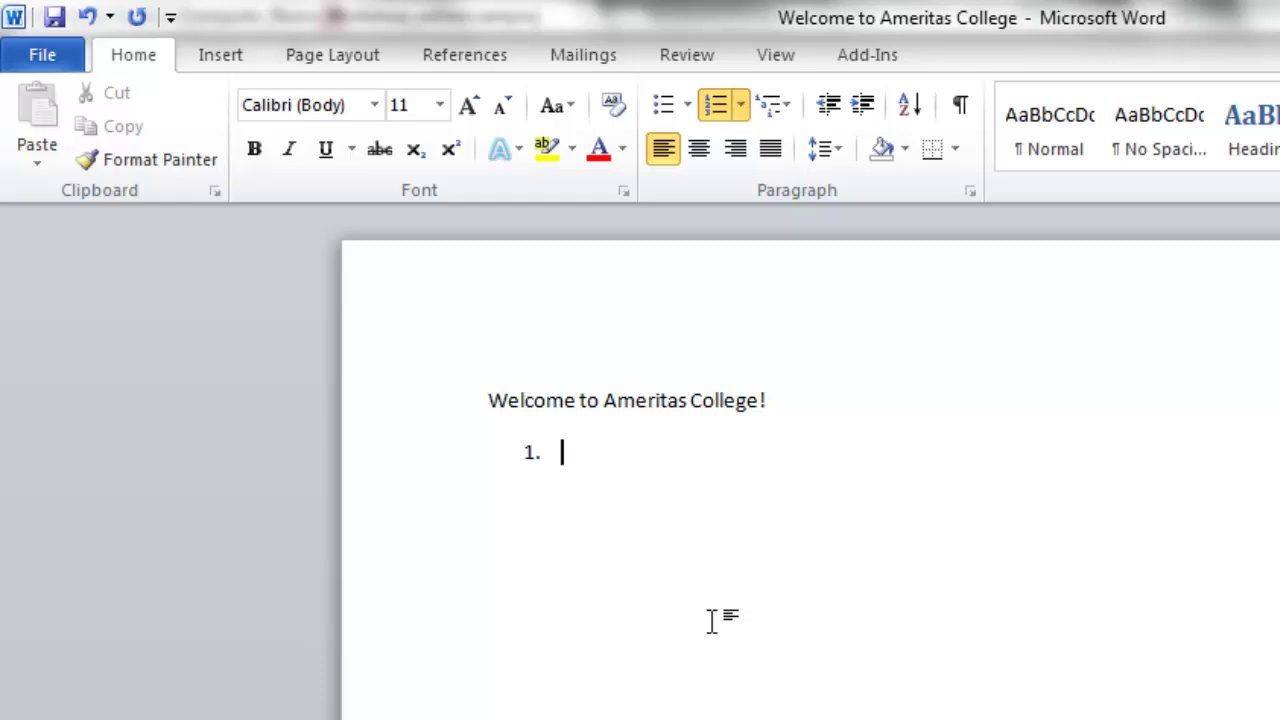
text(Library)
text( Serv)
text(ices)
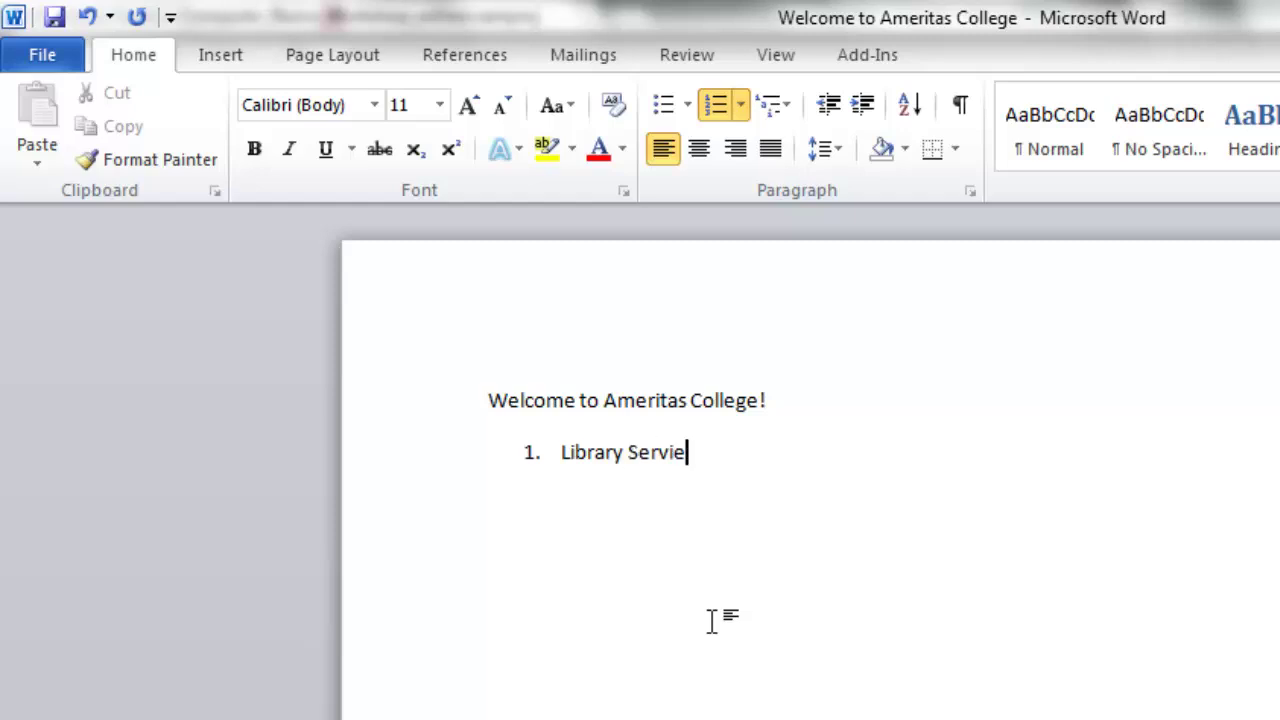
key(Return)
text(Resea)
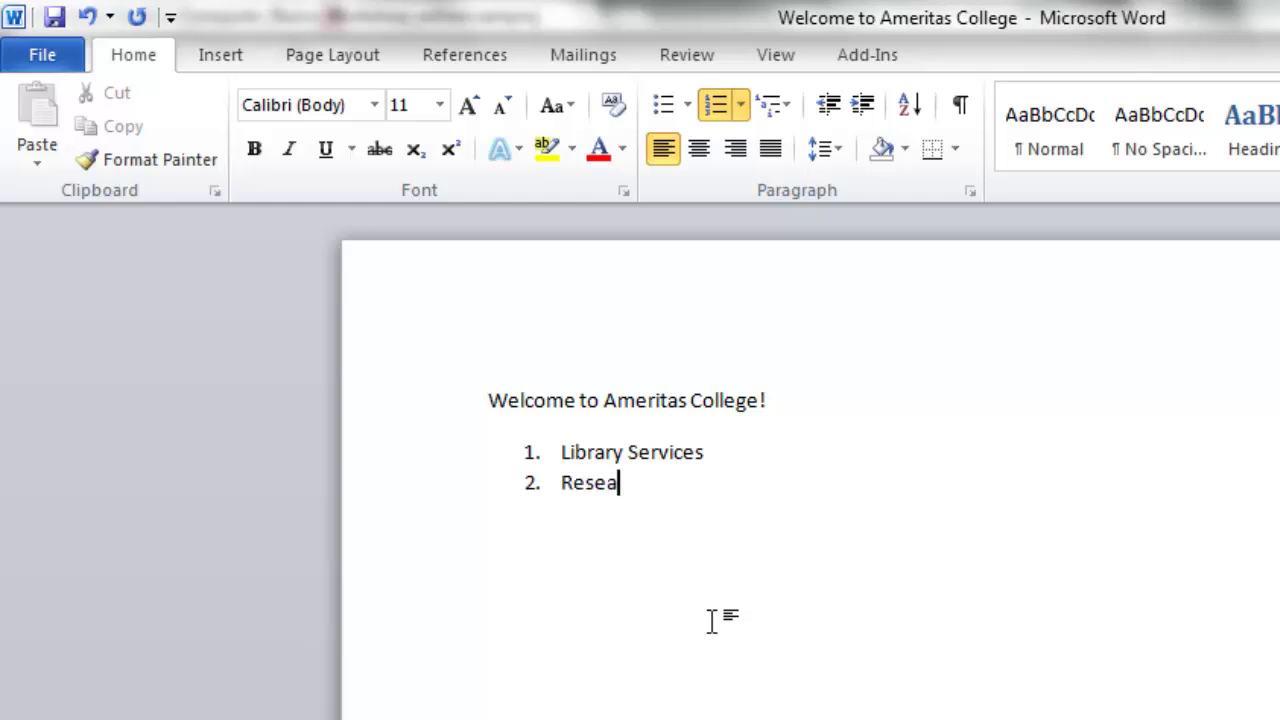
text(rch Help)
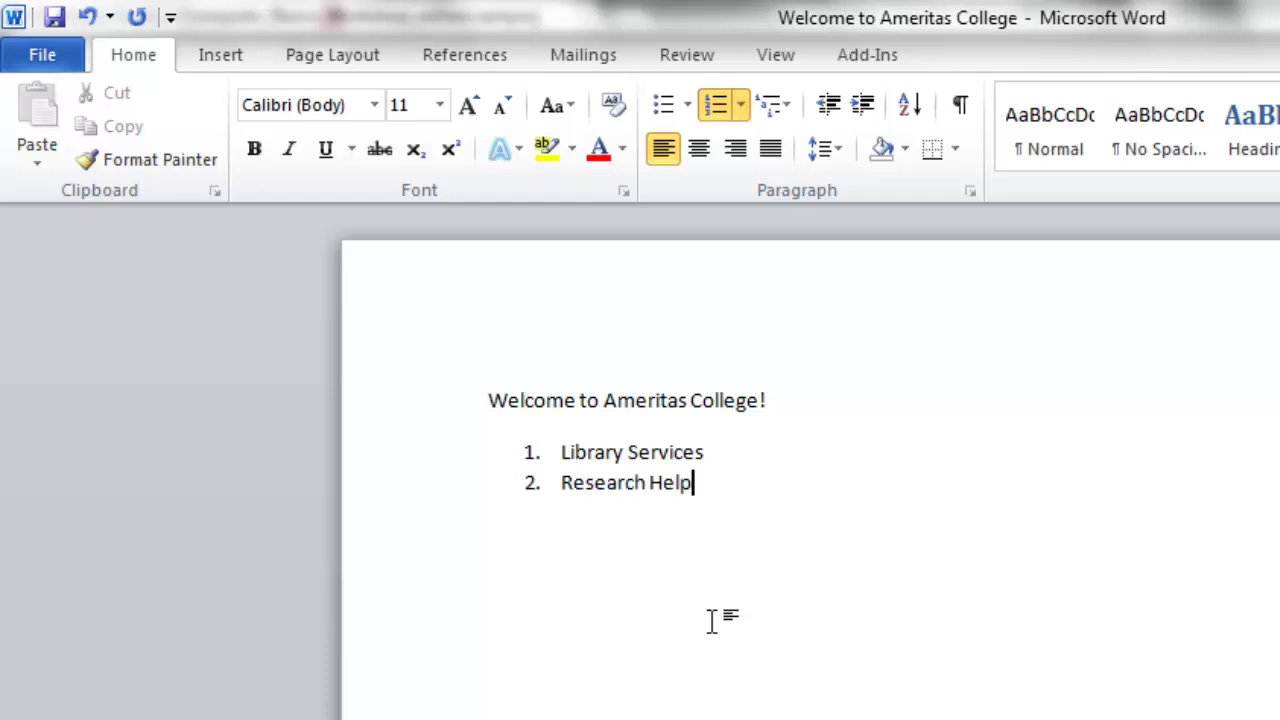
Add the sub-item "Contact a librarian" under "Research Help" and start a new item back at the main list level
key(Return)
key(Tab)
text(Contact a )
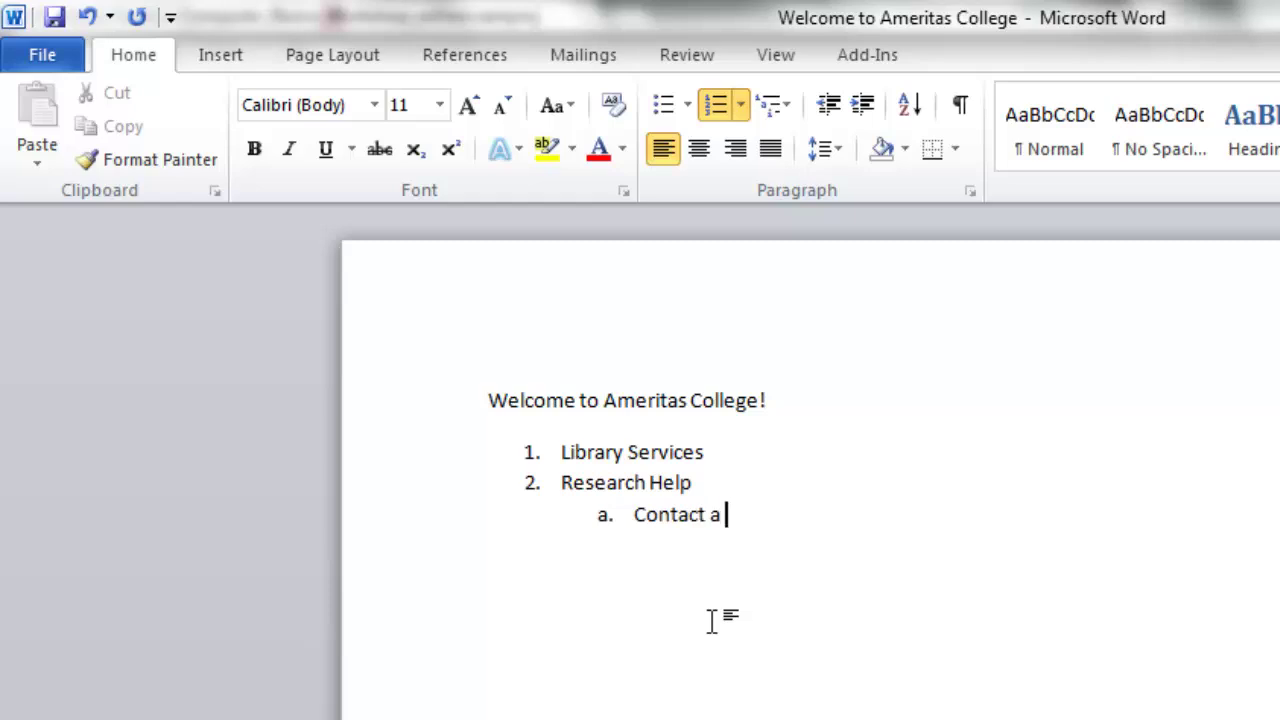
text(librarian)
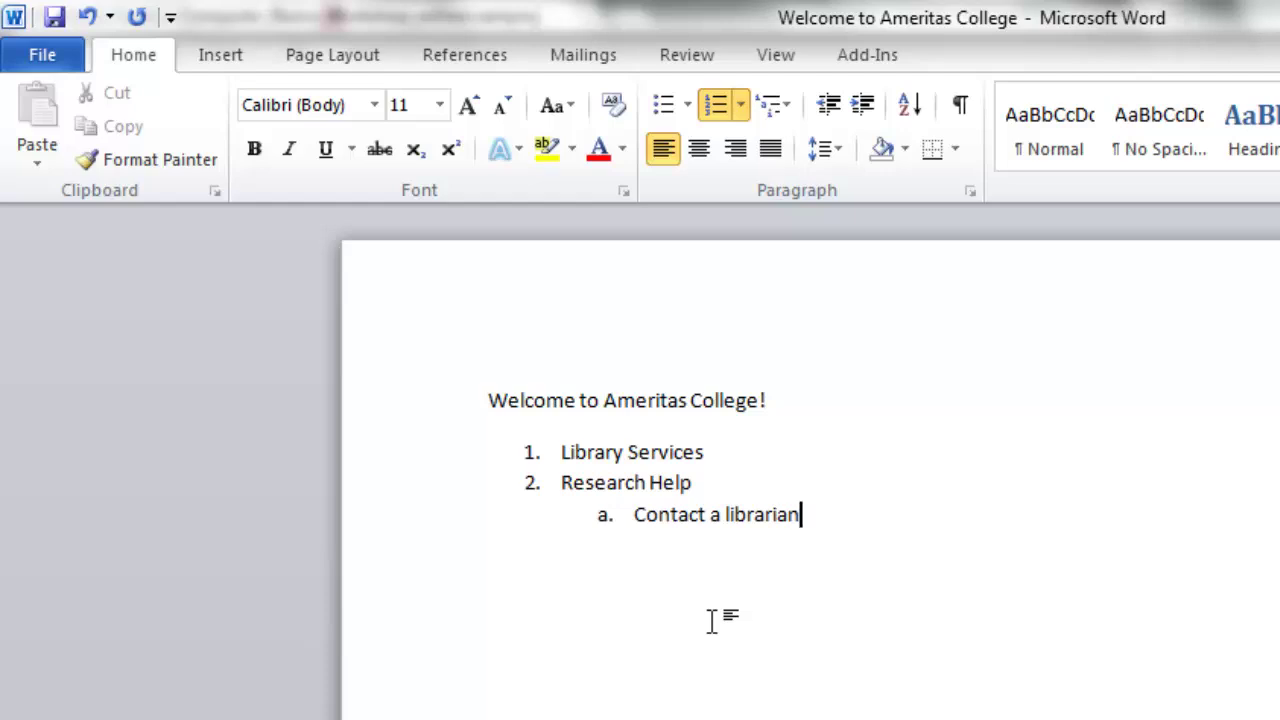
key(Return)
key(shift+Tab)
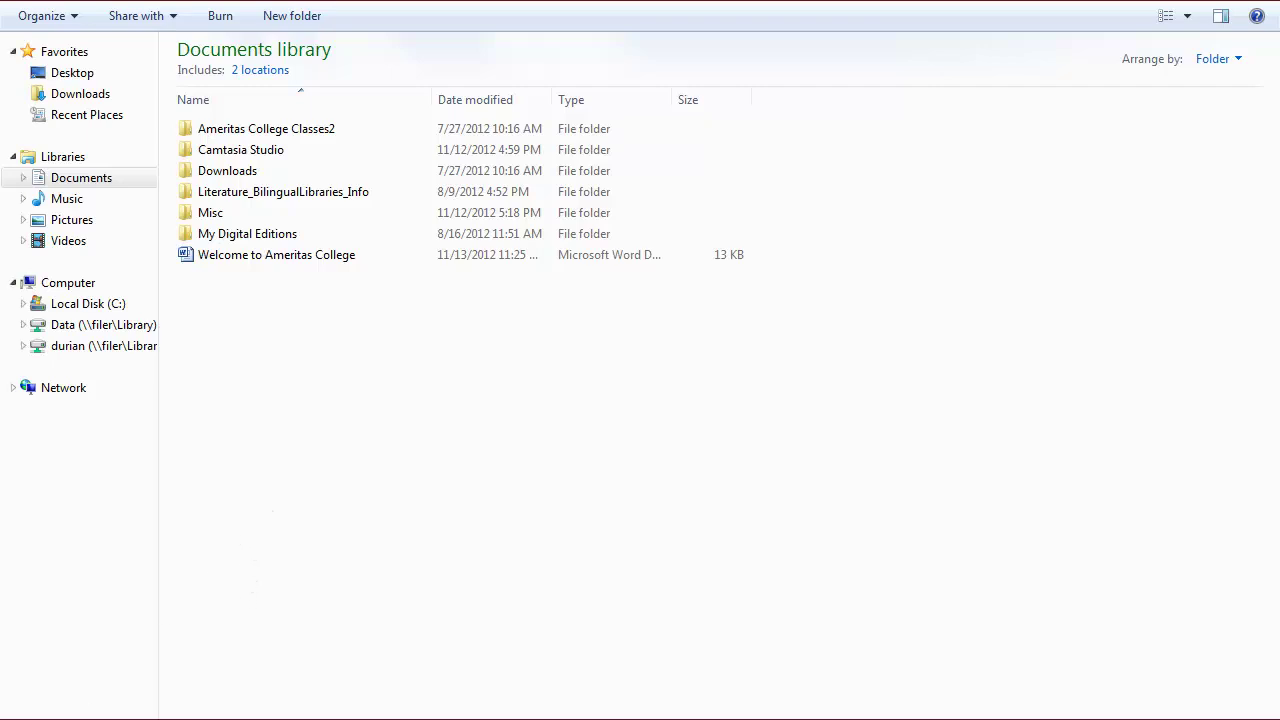
In Windows Explorer, create a new folder named "Test1" in the Documents library
key(super)
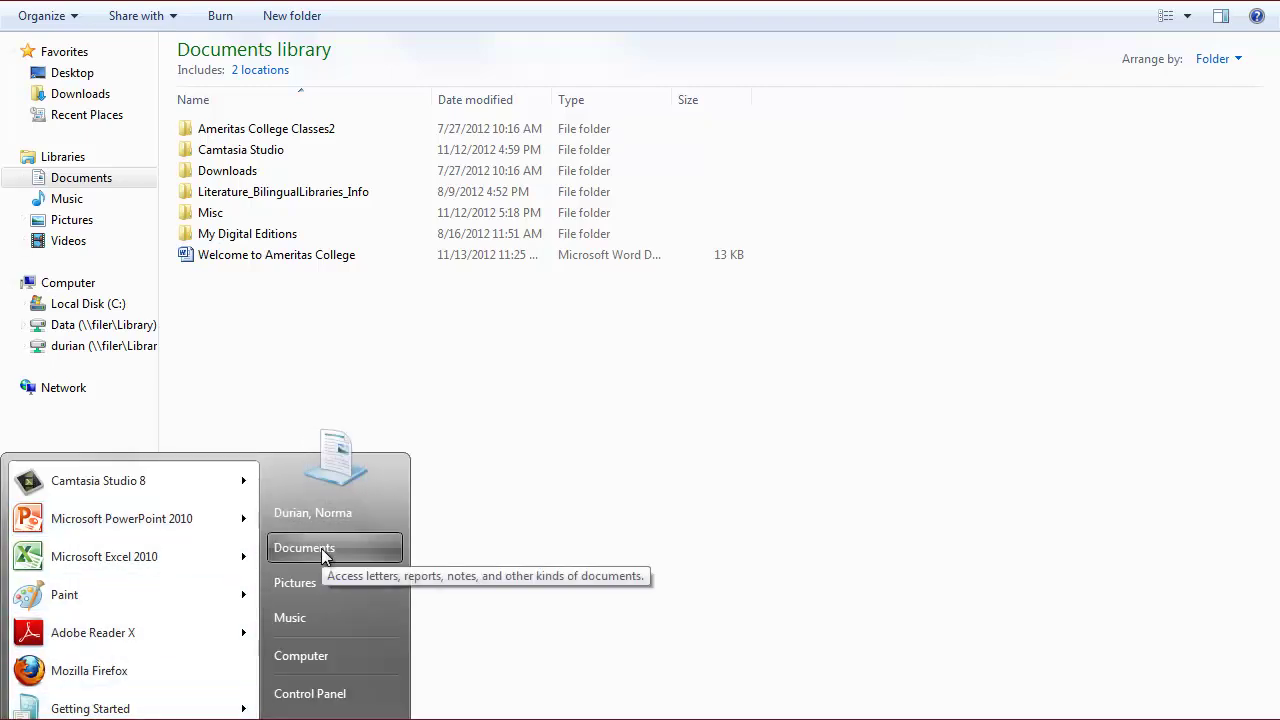
click(474, 531)
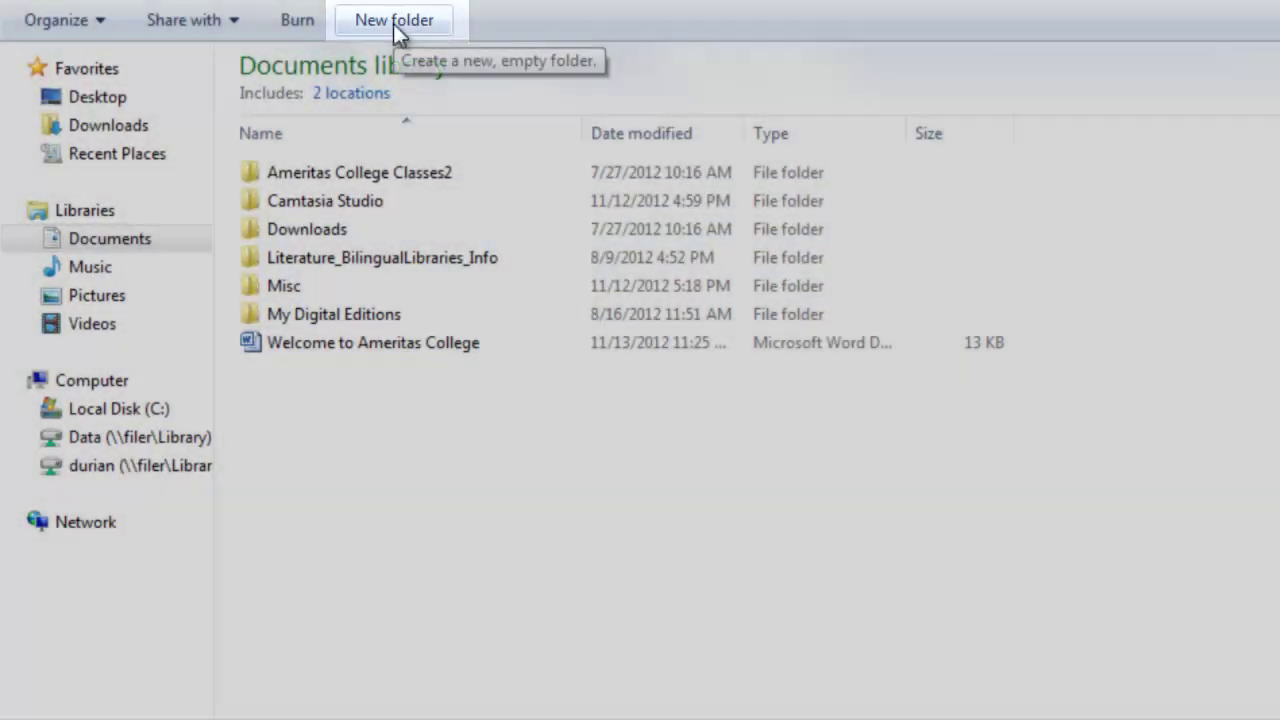
click(393, 24)
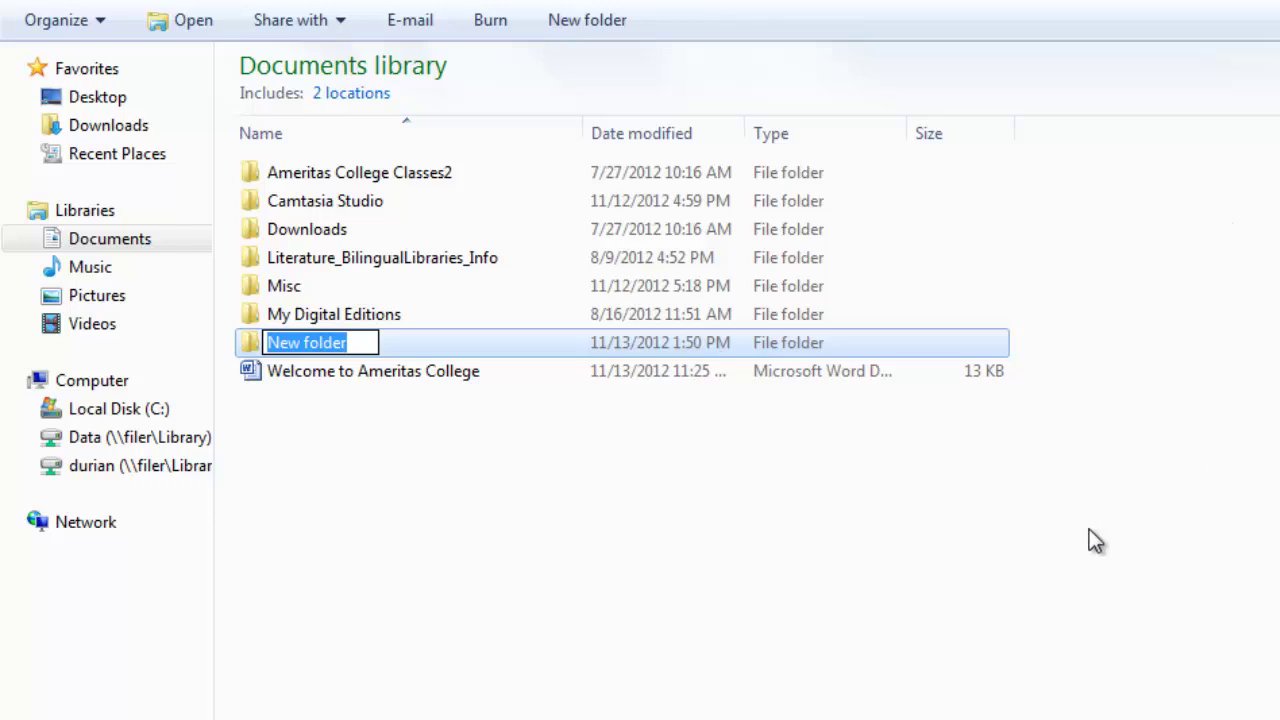
text(Test1)
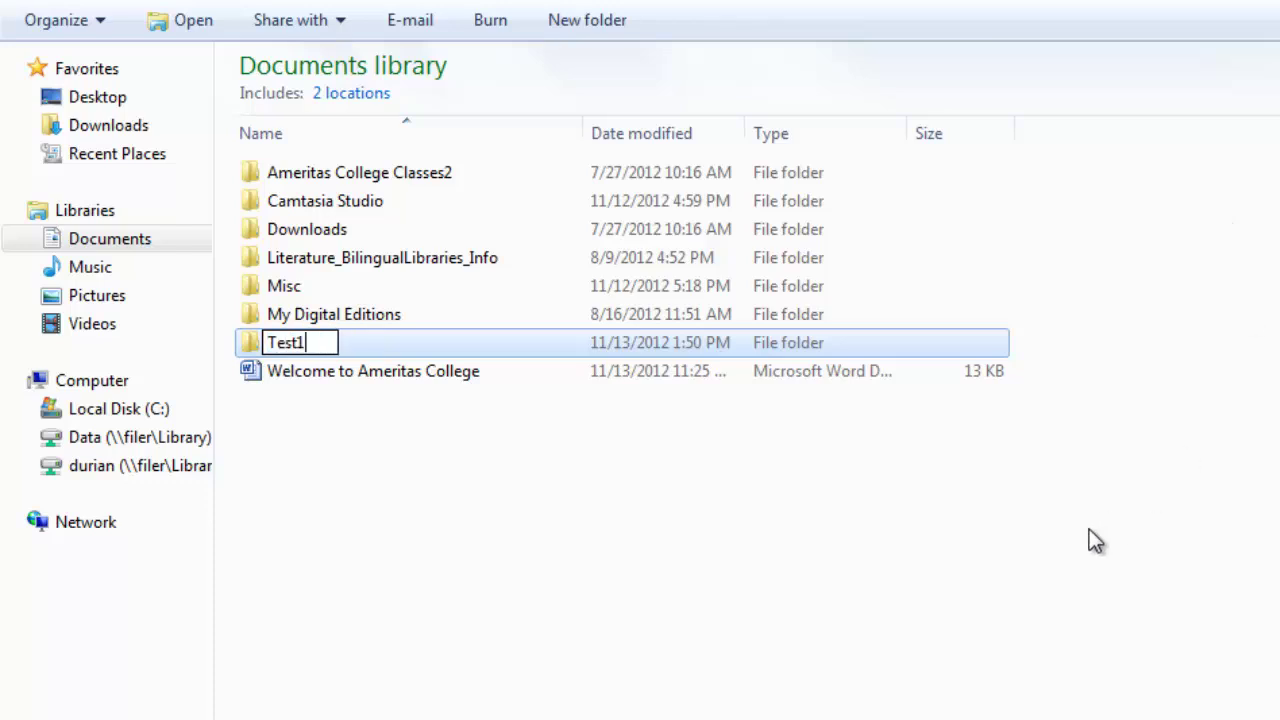
click(1089, 531)
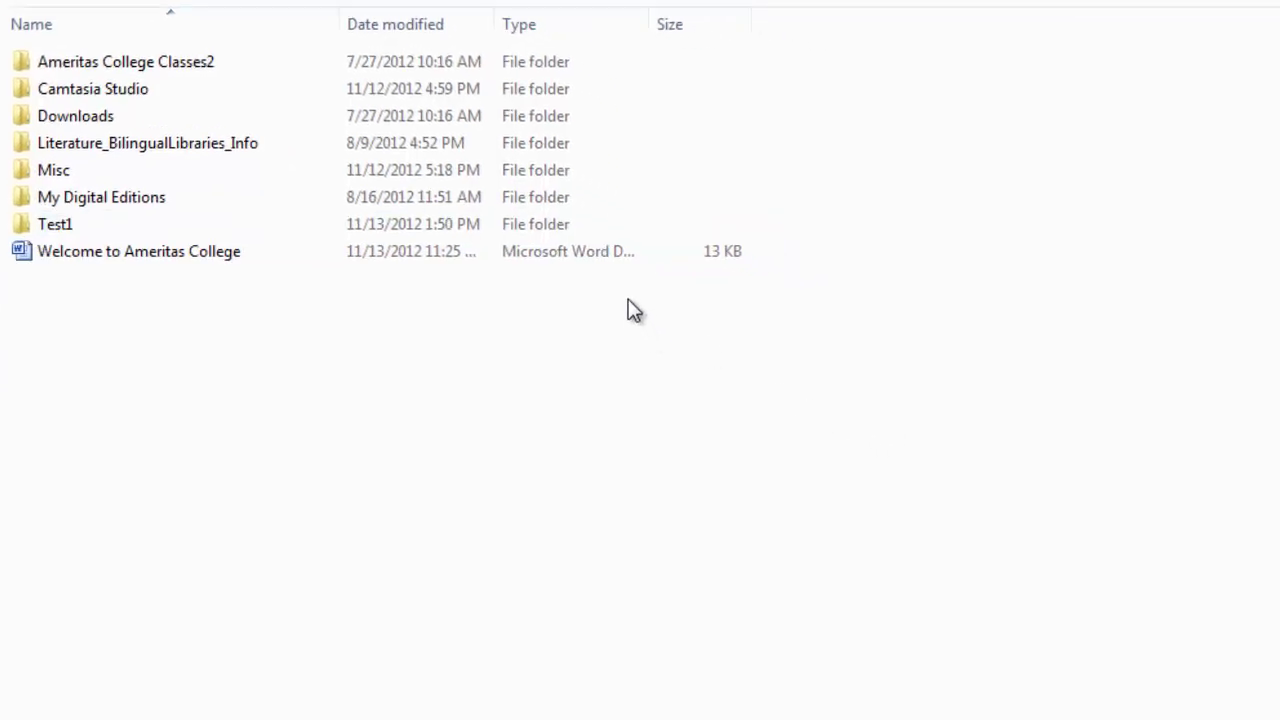
Create another new folder named "Test2" in the Documents library
right_click(626, 281)
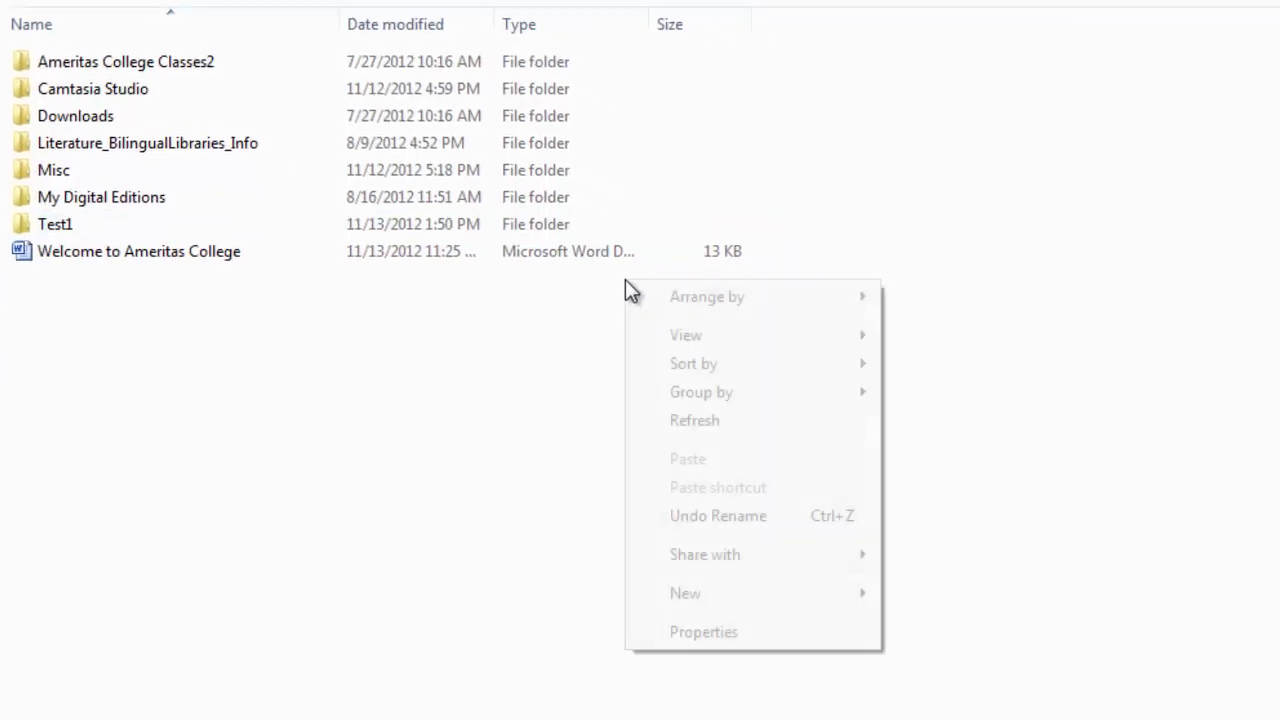
mouse_move(789, 300)
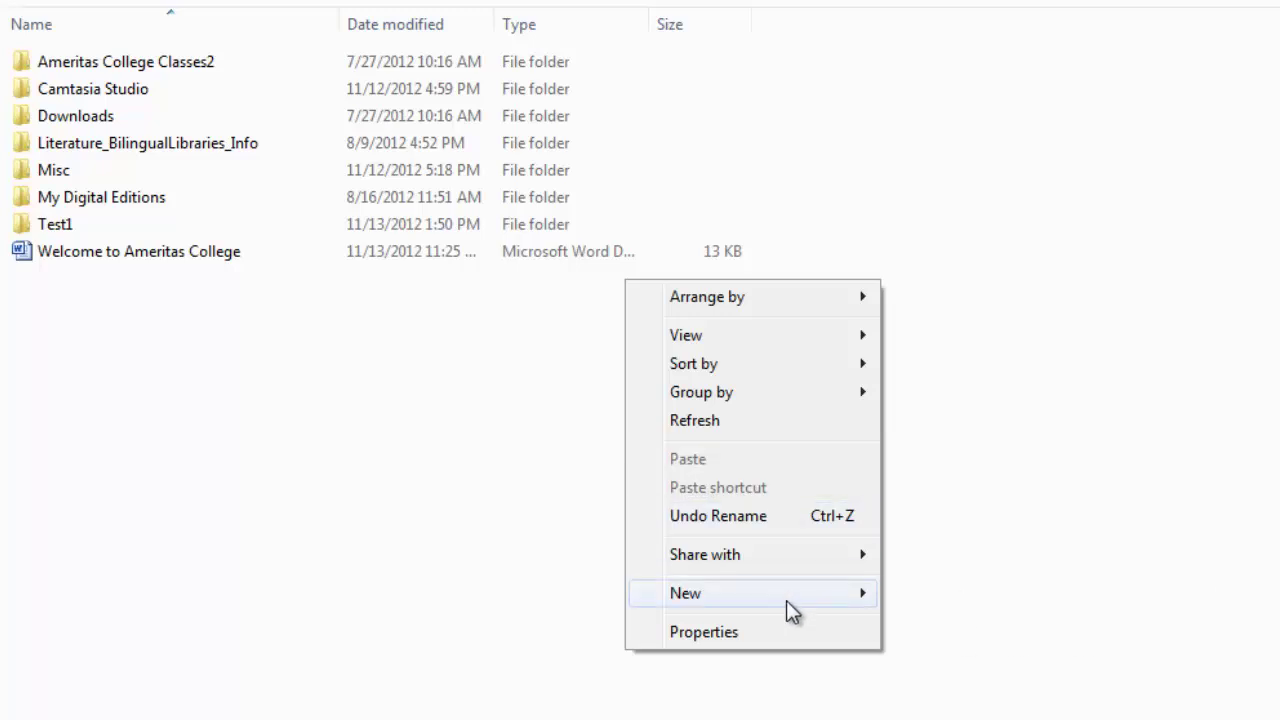
mouse_move(786, 600)
click(946, 598)
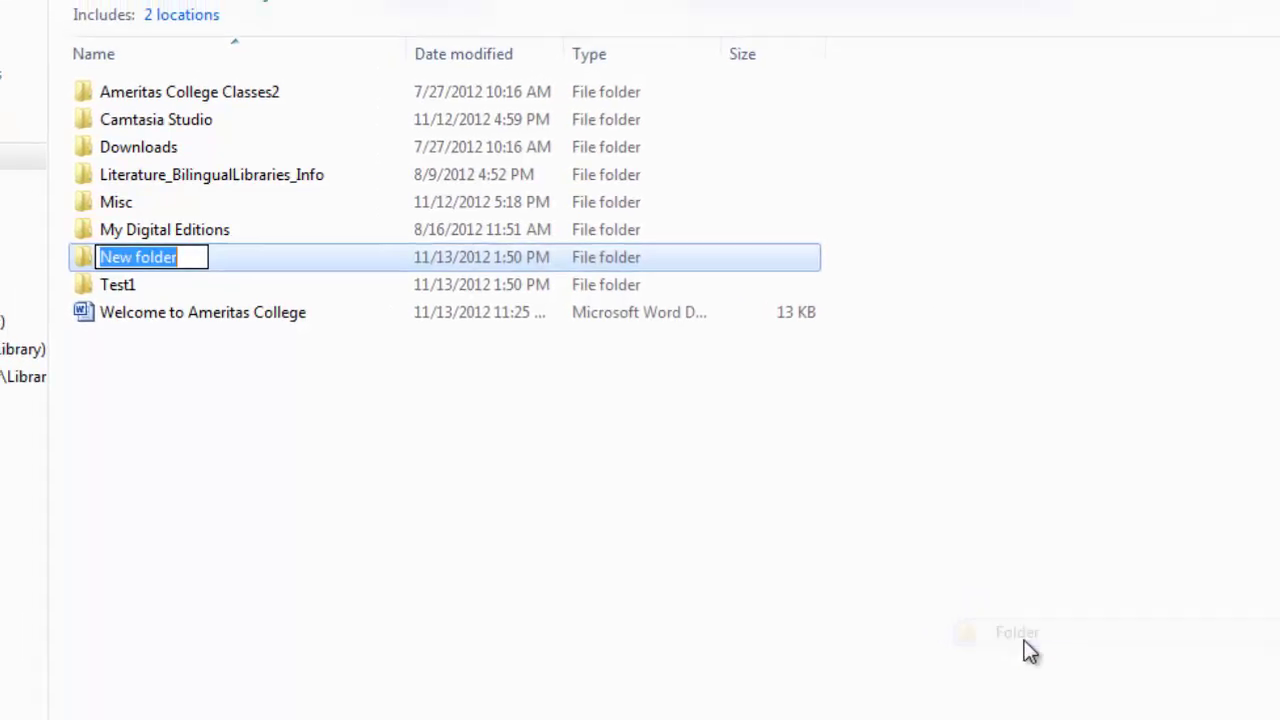
text(Test)
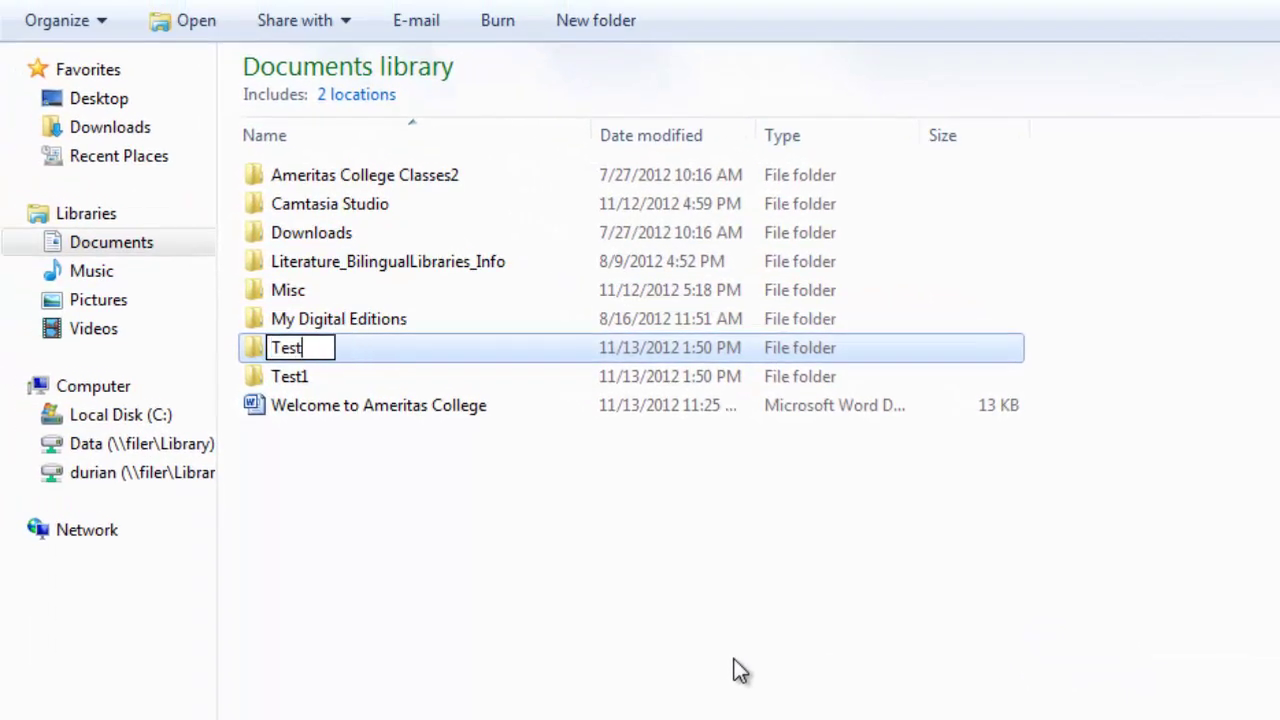
text(2)
key(Return)
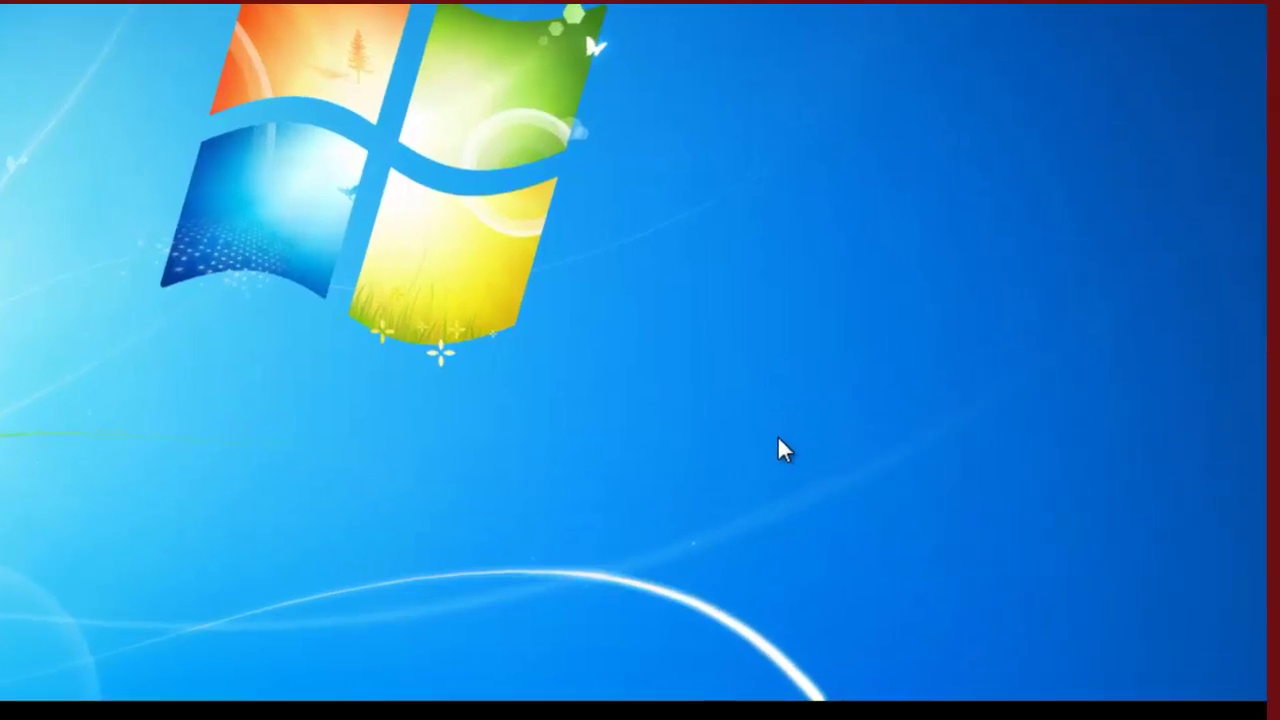
Create a new folder named "Ameritas Classes" on the desktop
right_click(925, 363)
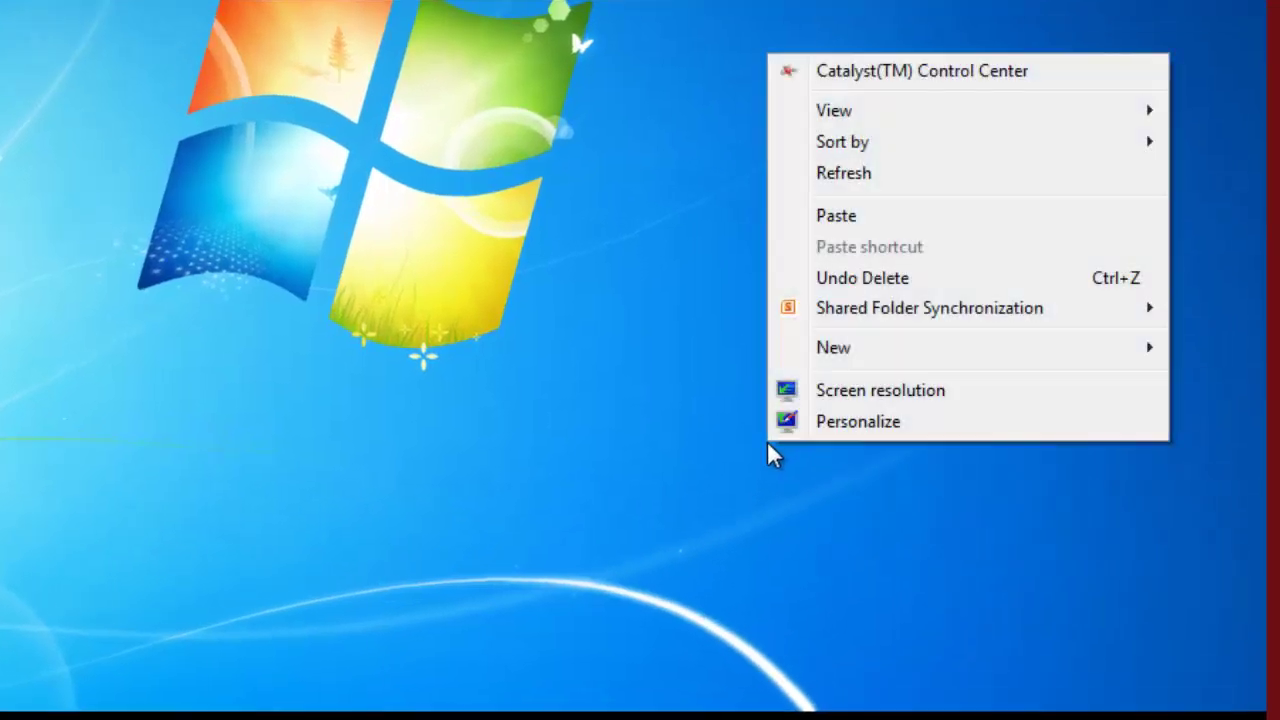
mouse_move(891, 355)
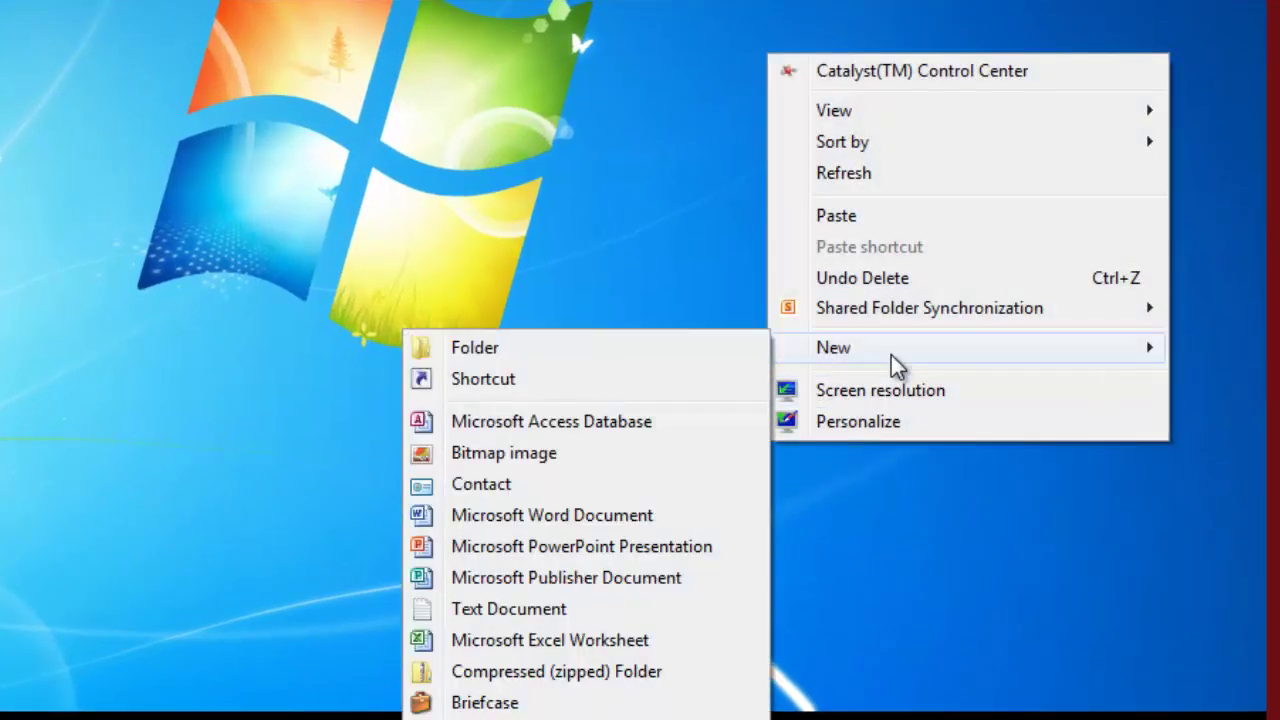
click(682, 350)
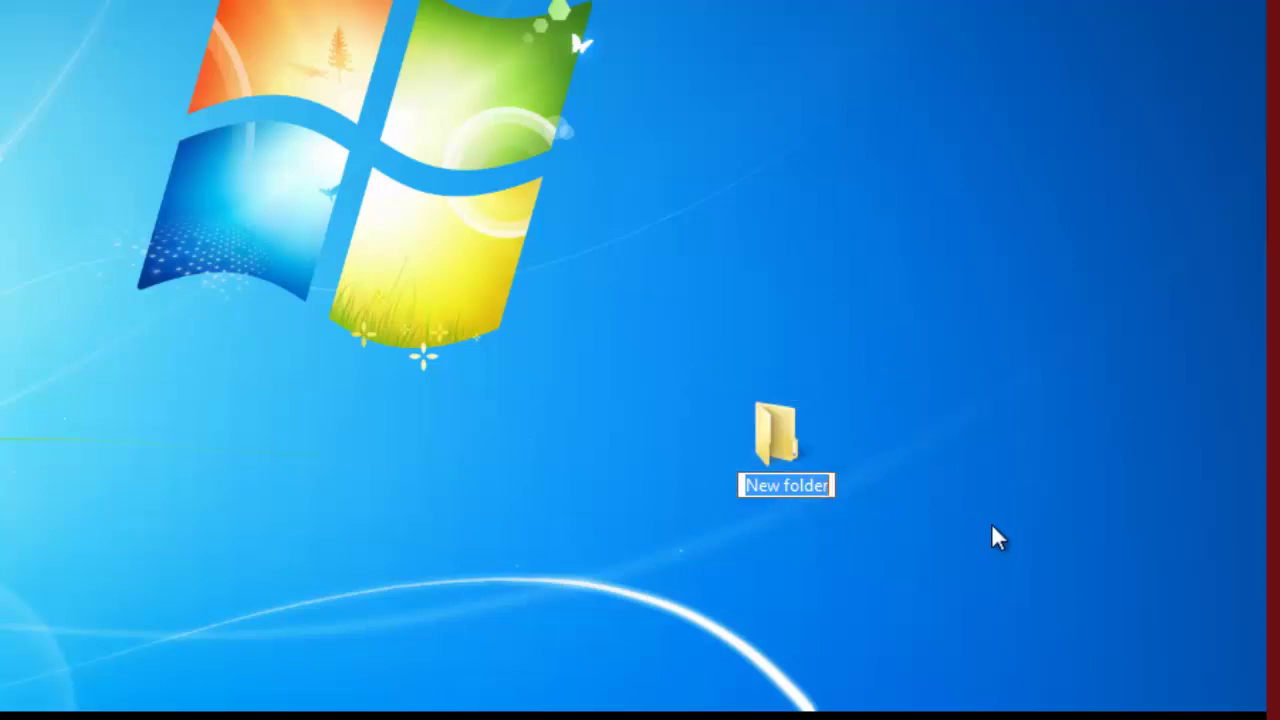
text(Am)
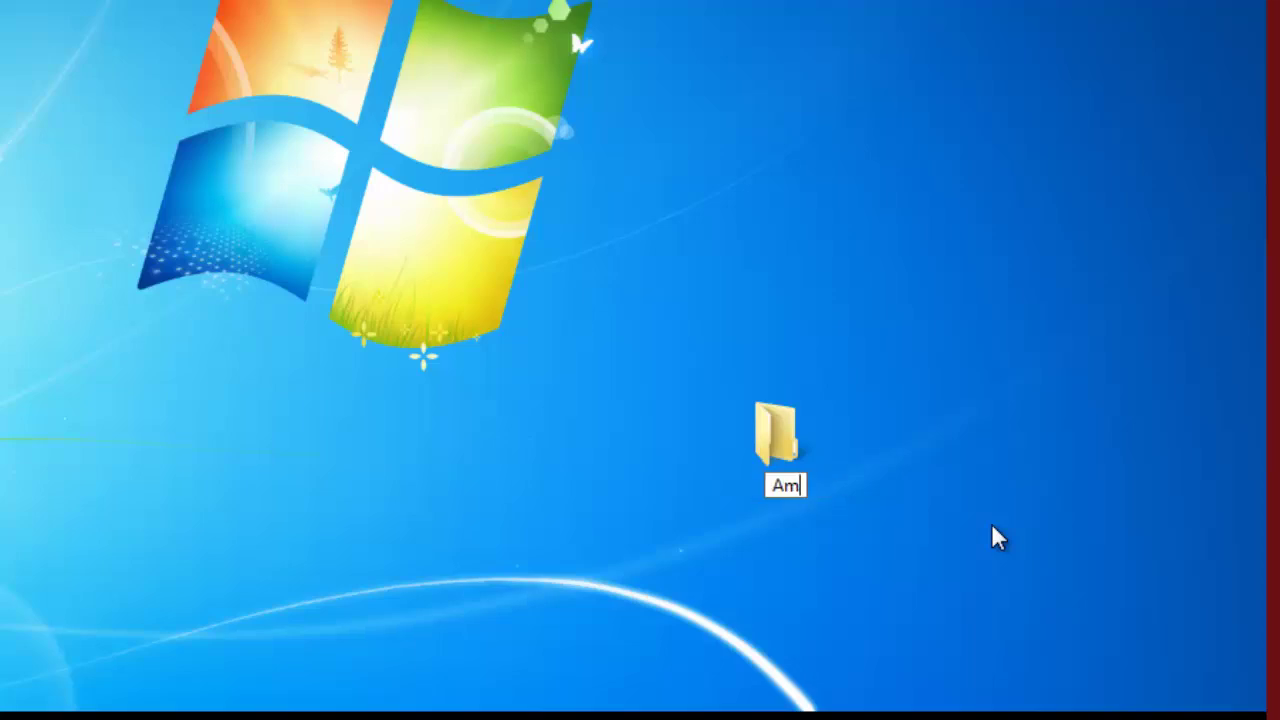
text(eritas Classes)
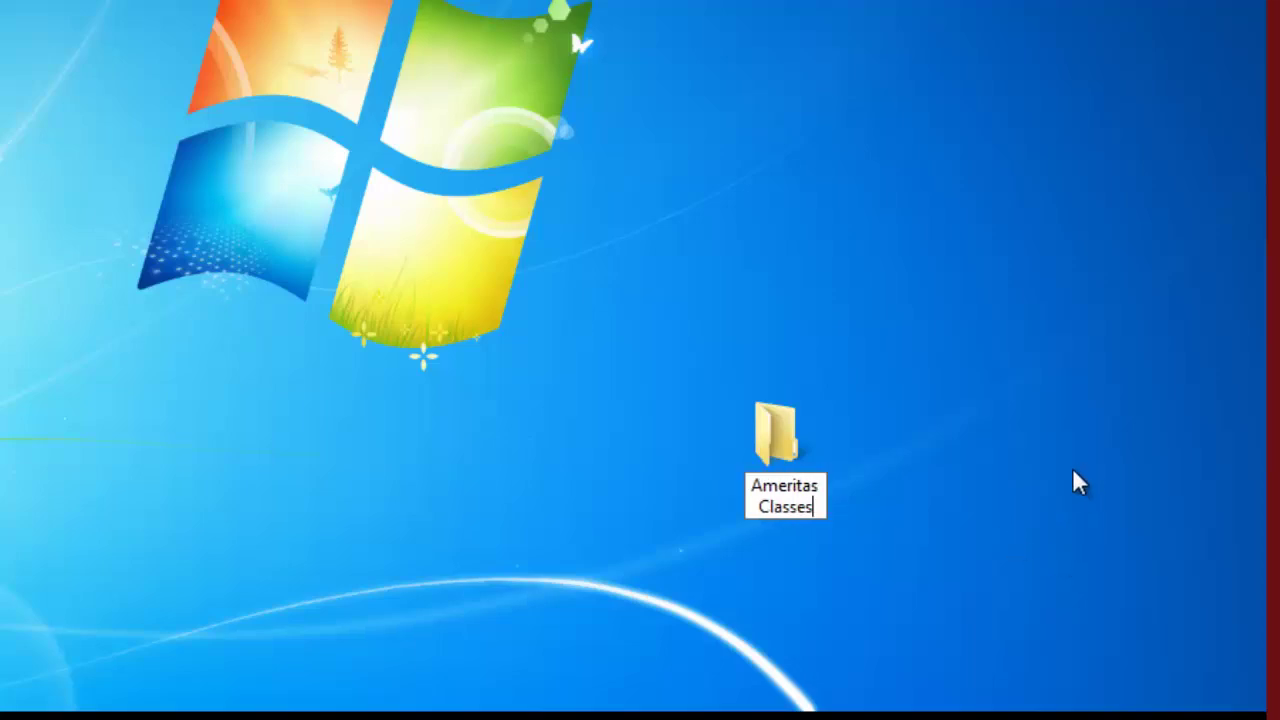
key(Return)
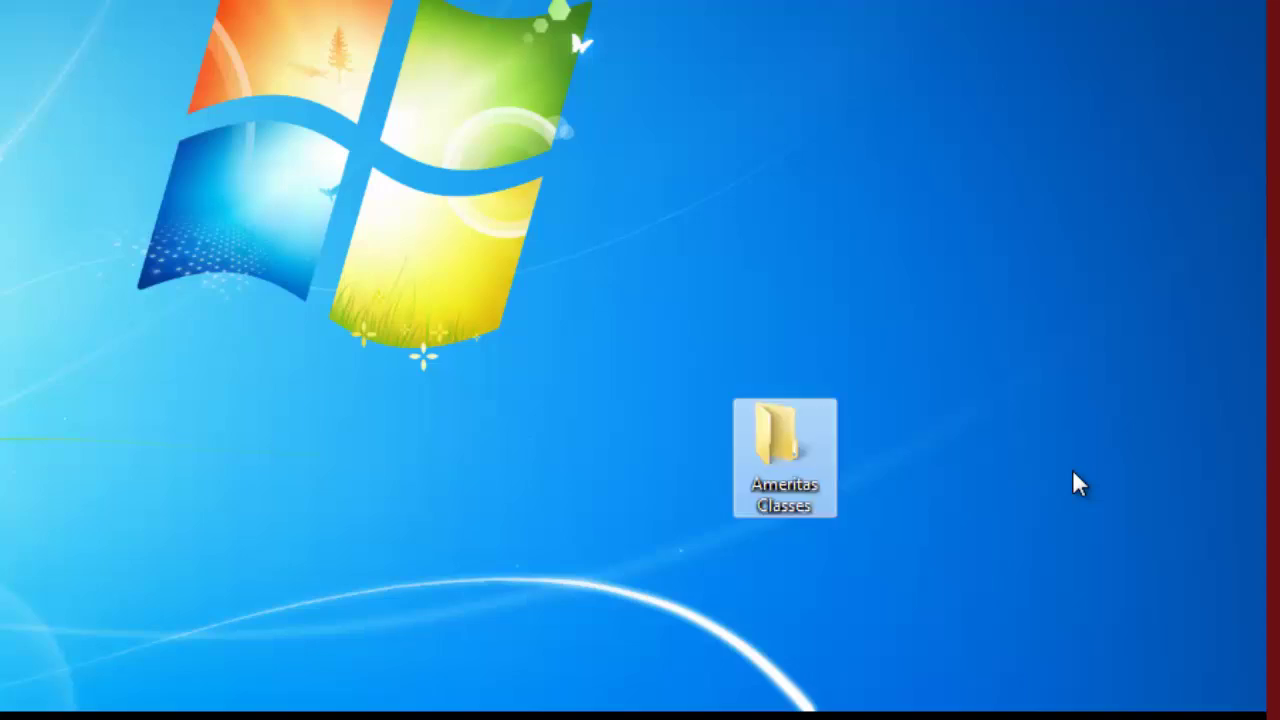
Open the name of the "Ameritas Classes" desktop folder for editing
right_click(793, 447)
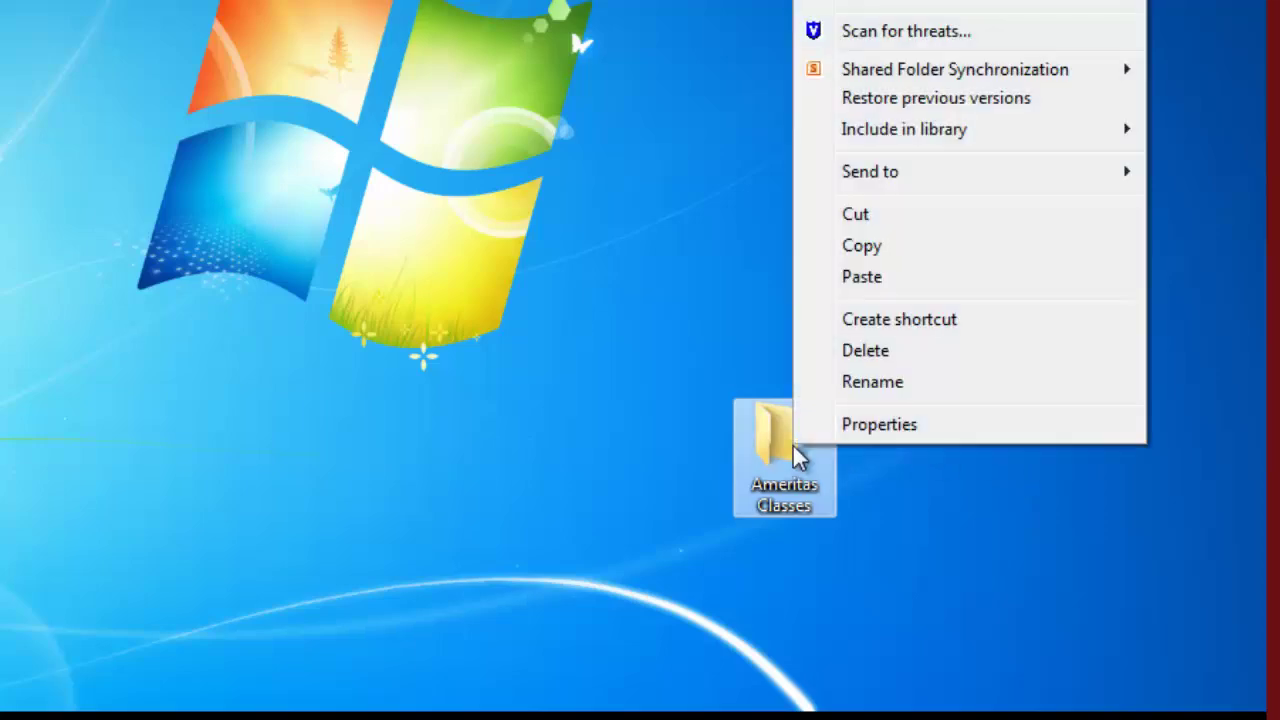
click(877, 385)
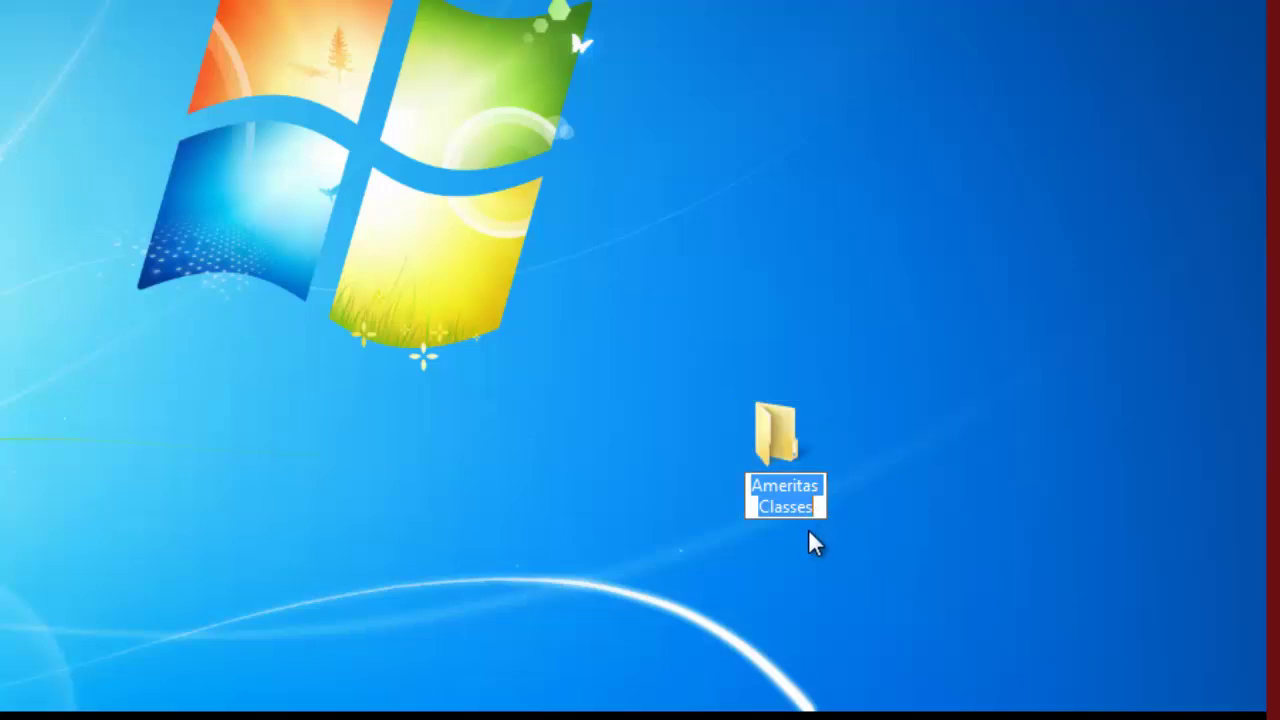
key(Return)
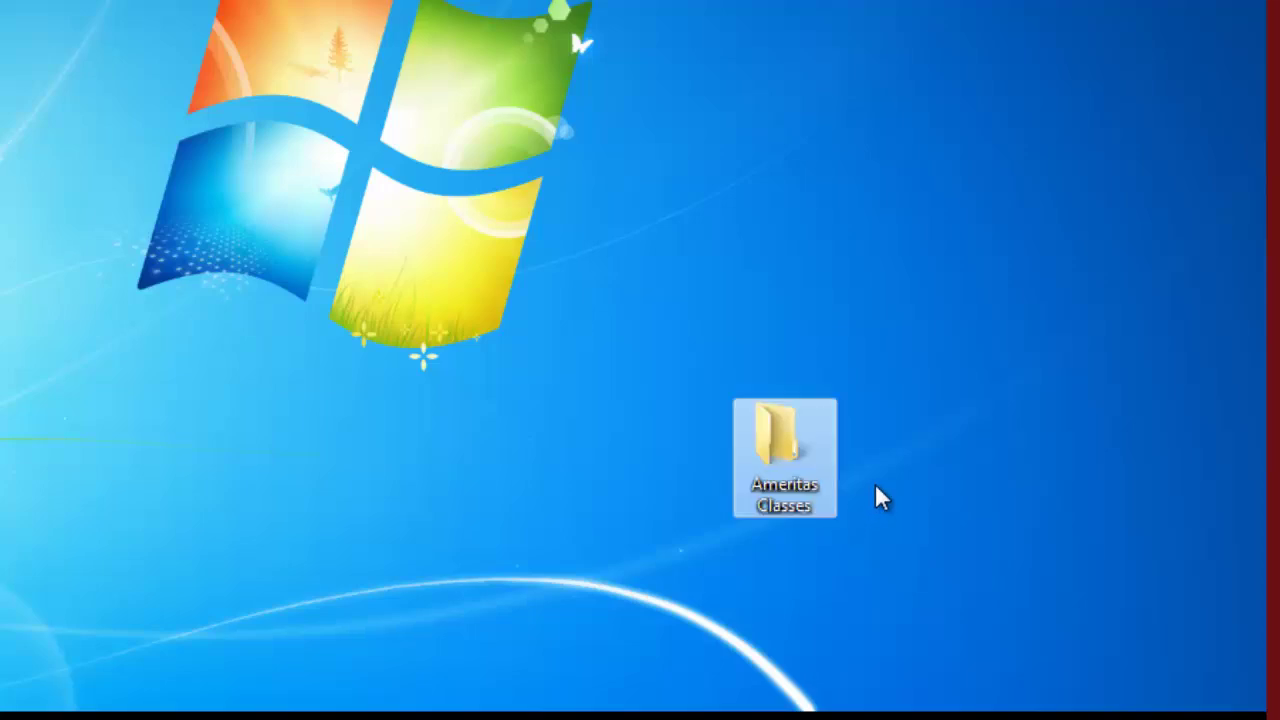
Move the "Ameritas Classes" folder to the upper-left corner of the desktop
drag(794, 451, 193, 407)
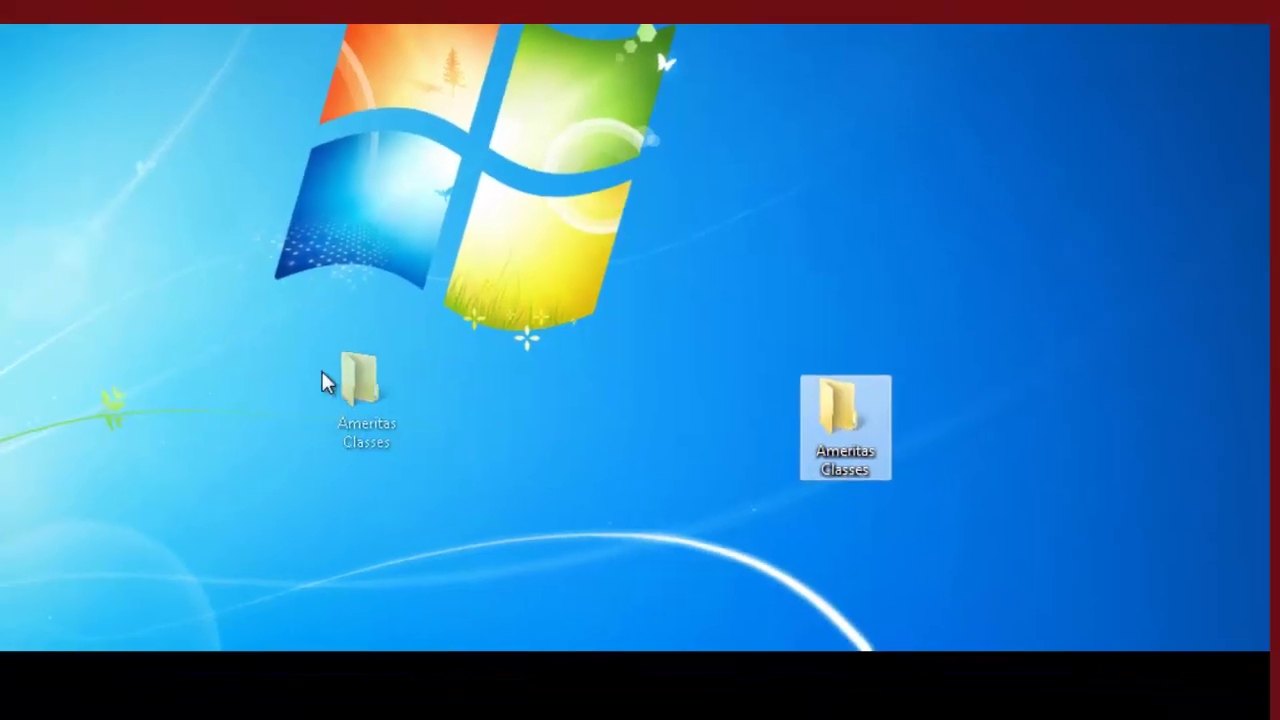
drag(322, 383, 292, 362)
drag(282, 430, 68, 213)
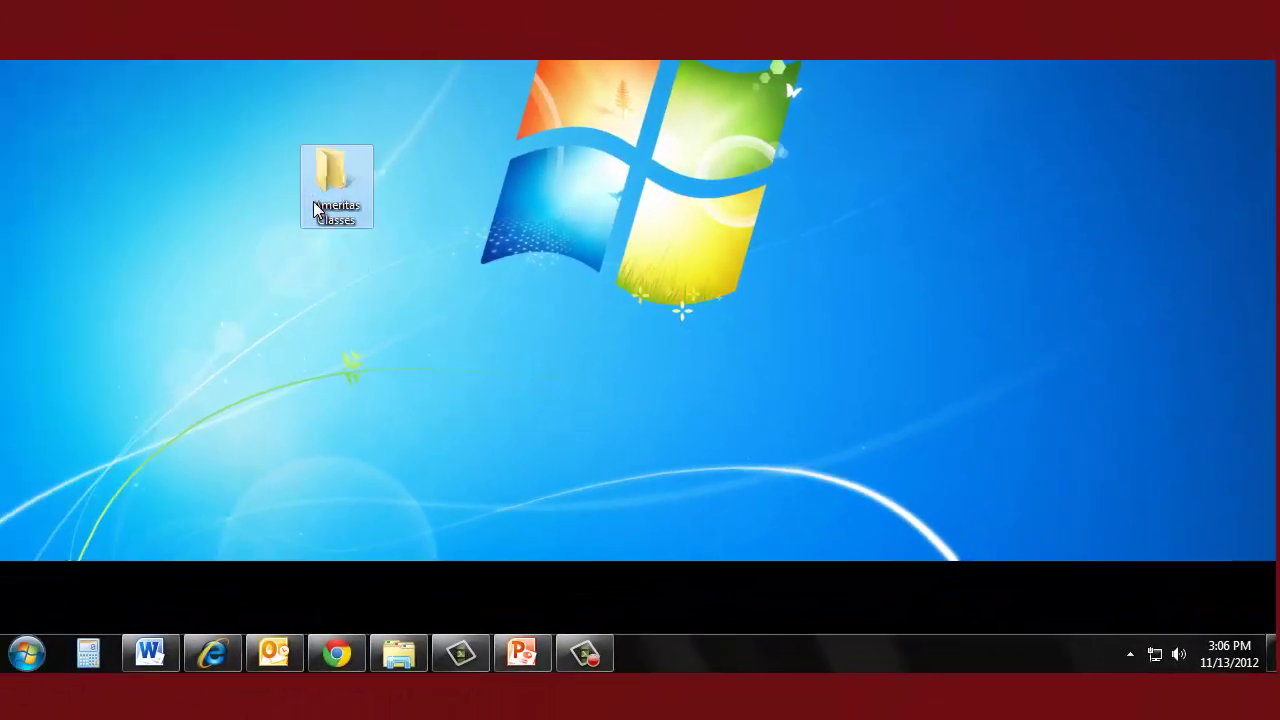
drag(332, 186, 108, 188)
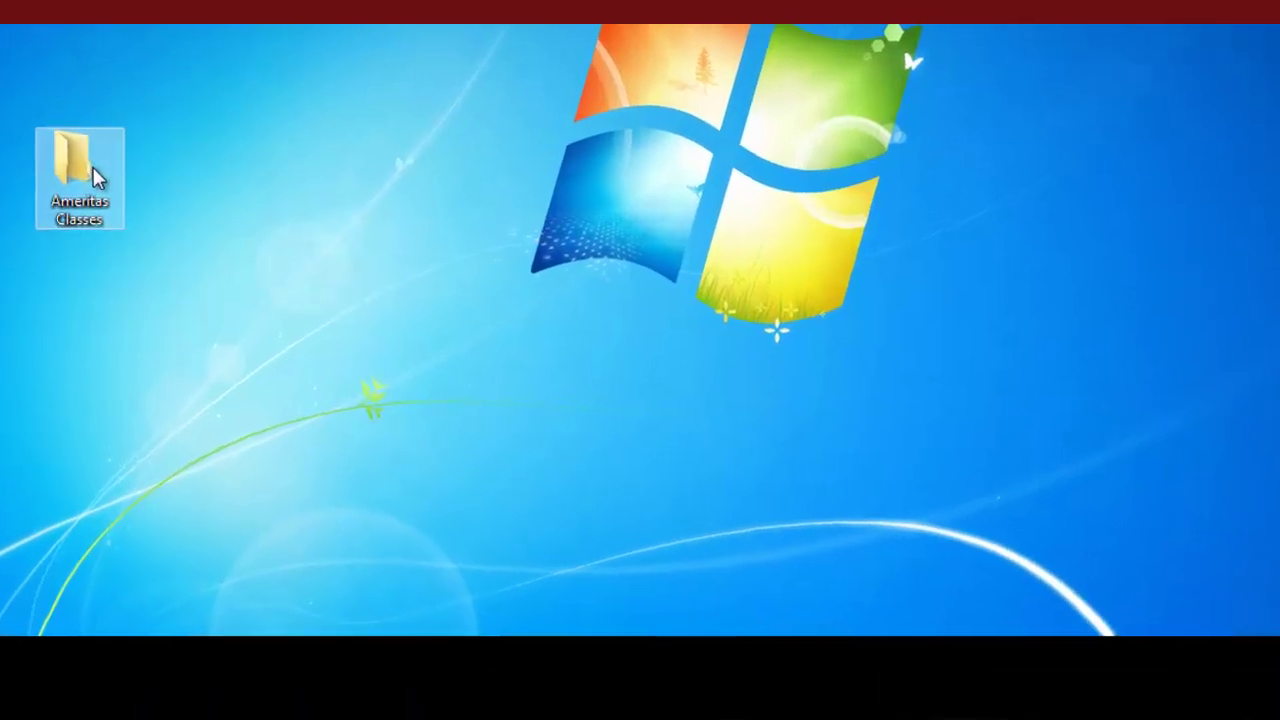
Open the "Ameritas Classes" folder and create a subfolder named "English 101" in it
double_click(93, 170)
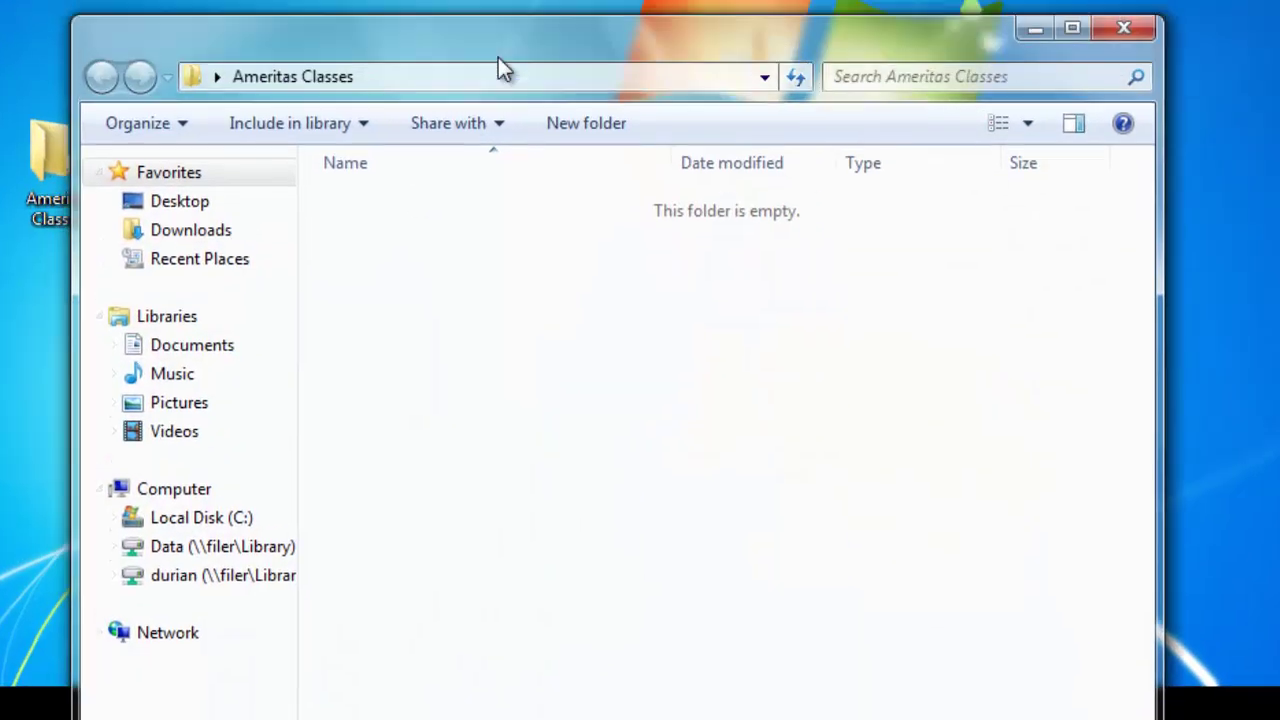
drag(498, 57, 498, 49)
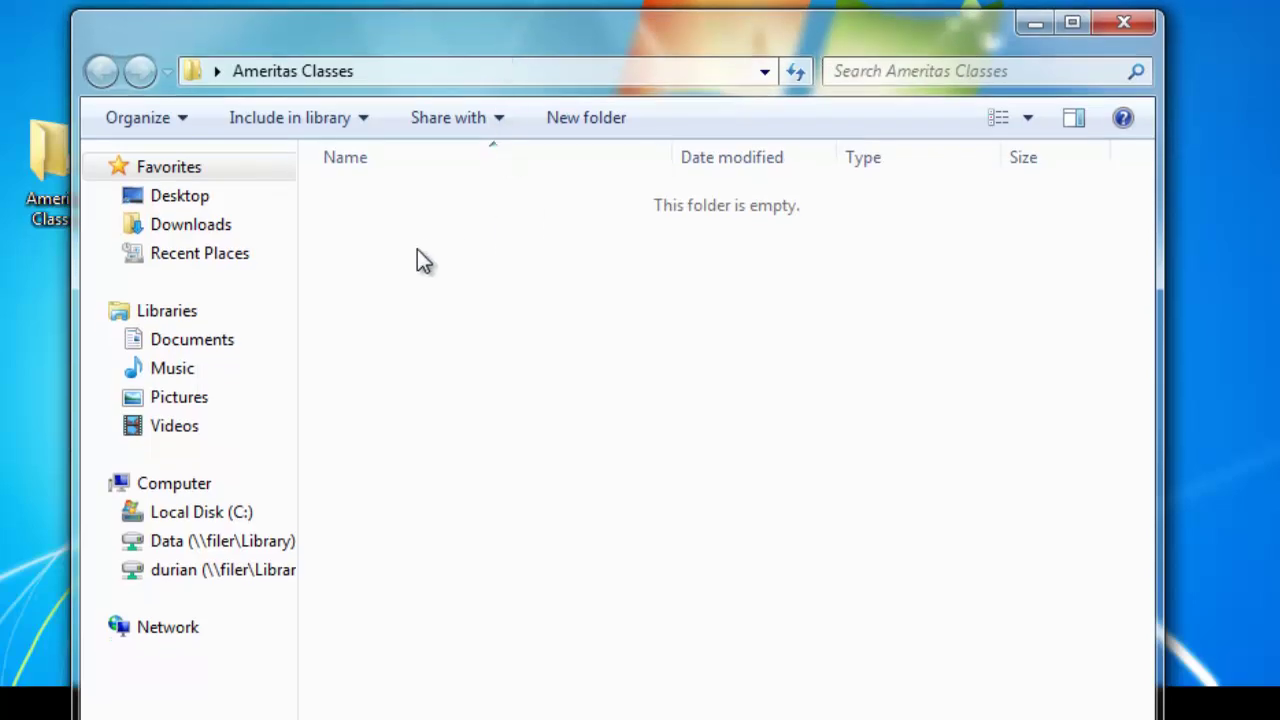
click(579, 121)
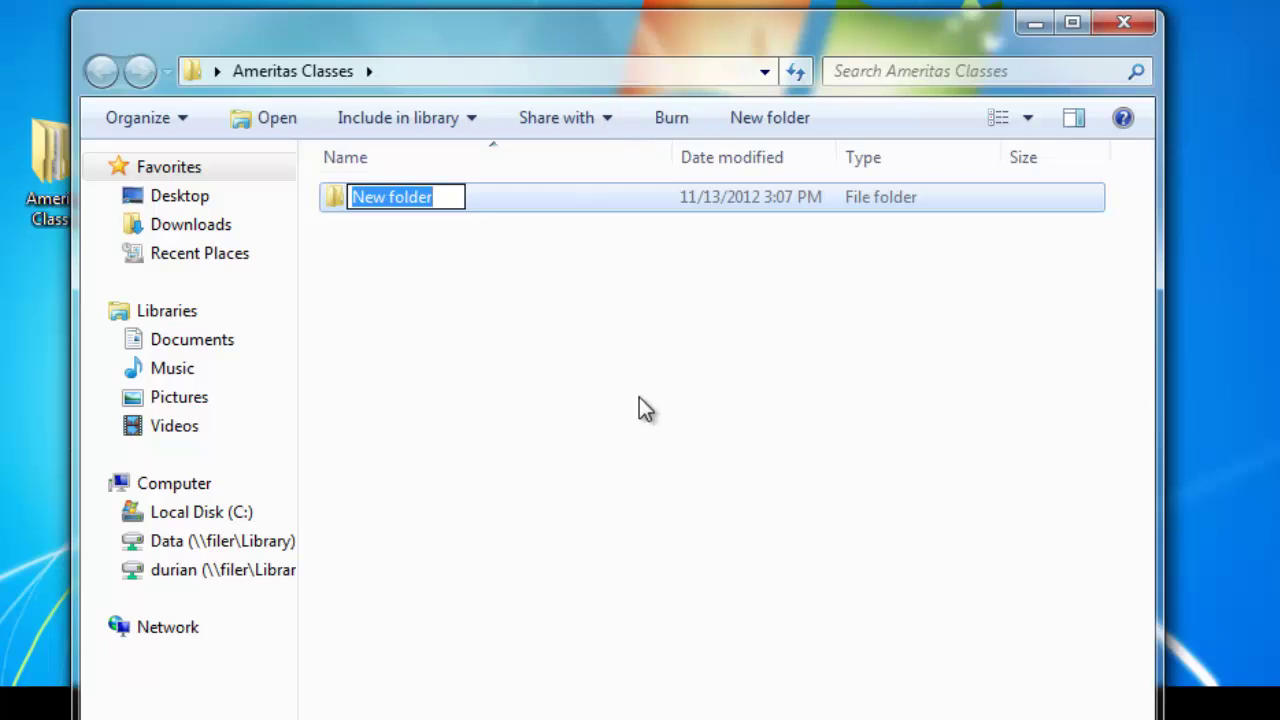
text(Englisg)
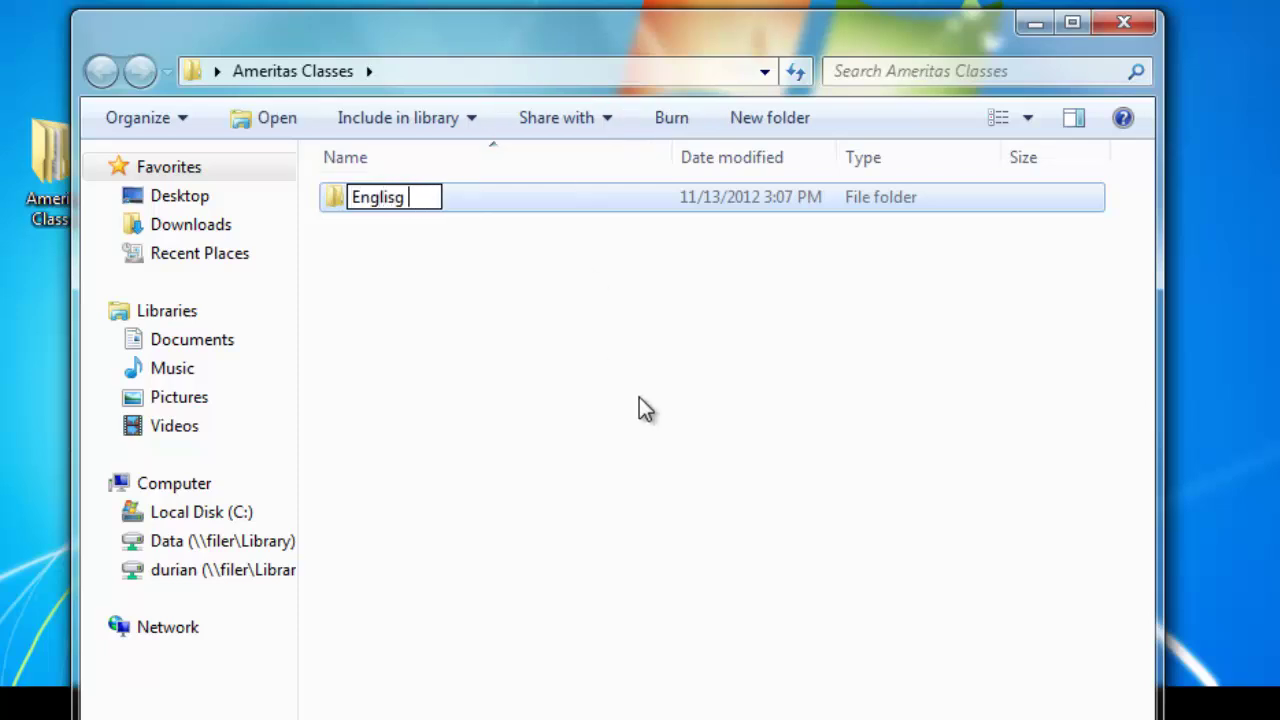
key(BackSpace)
text(h 101)
key(Return)
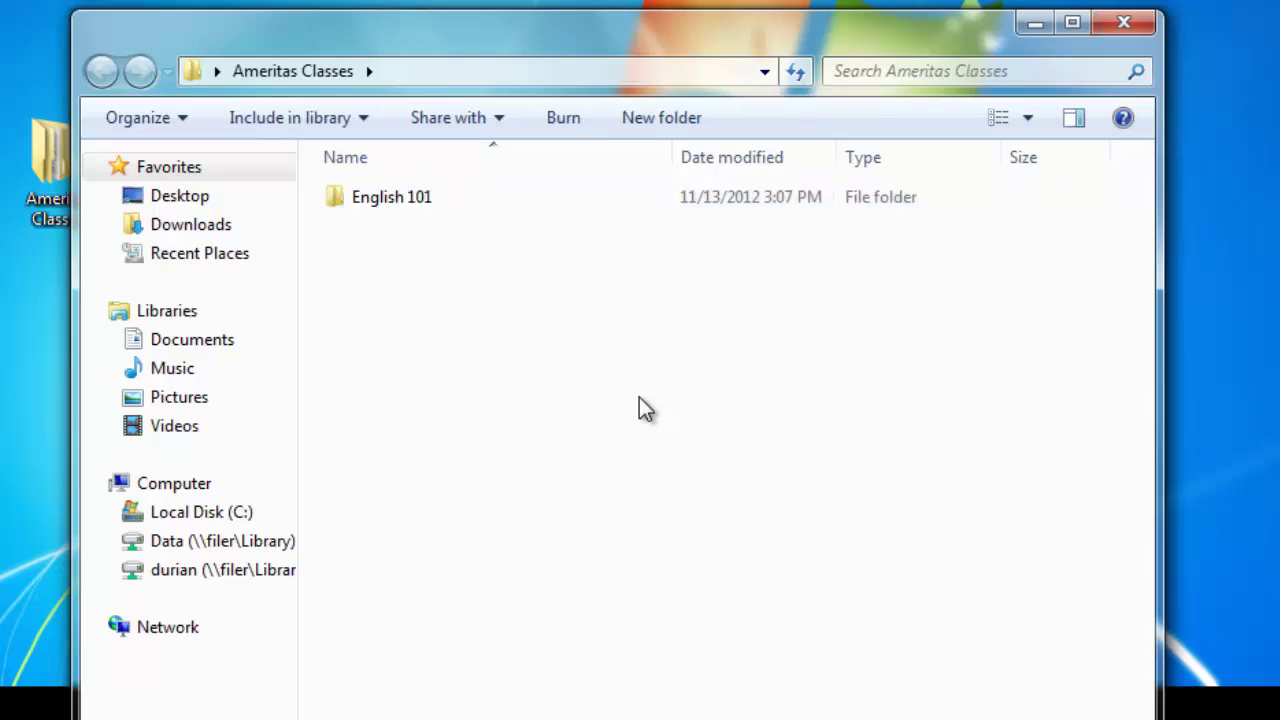
Add a second subfolder named "Math 300" inside "Ameritas Classes"
click(662, 118)
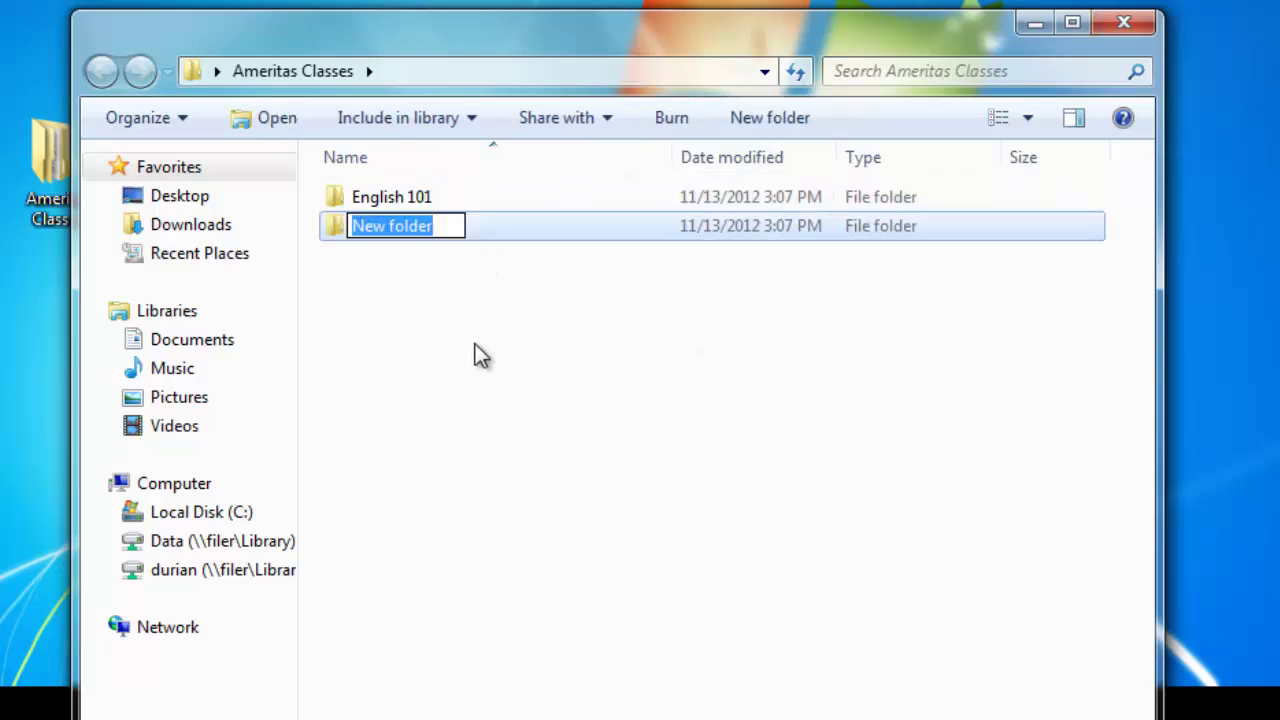
text(Math 3)
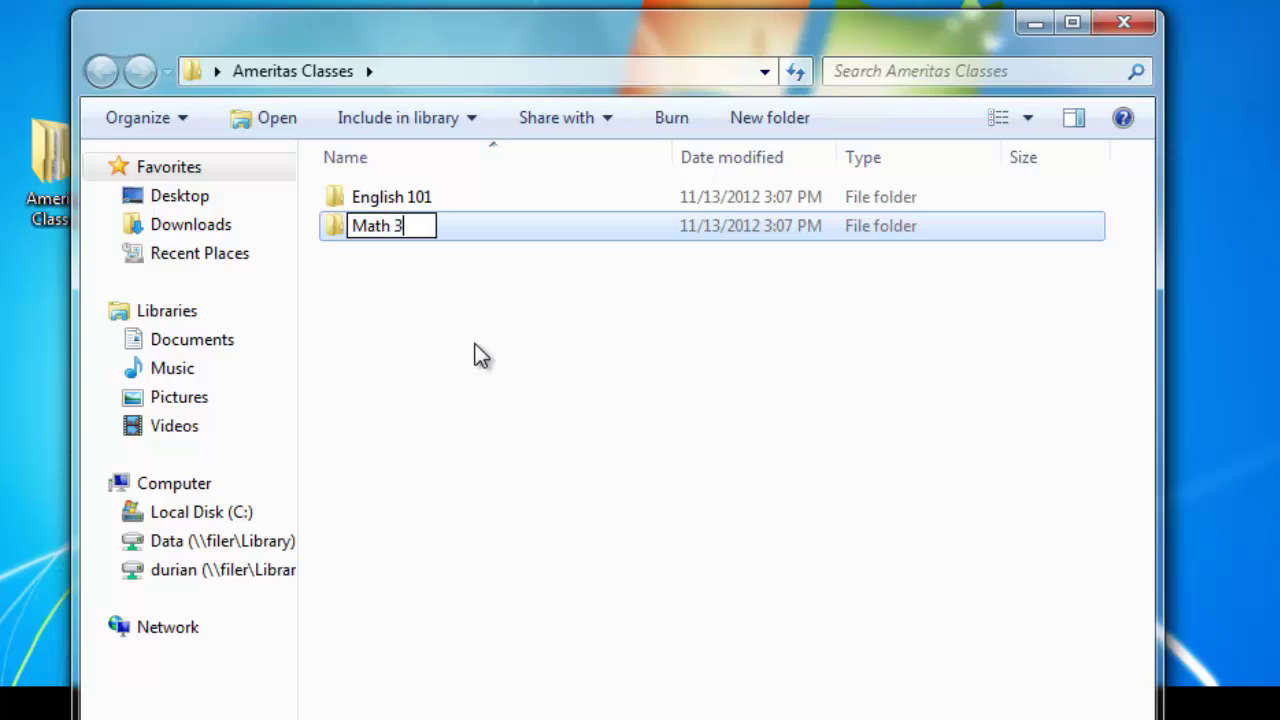
text(00)
key(Return)
click(478, 355)
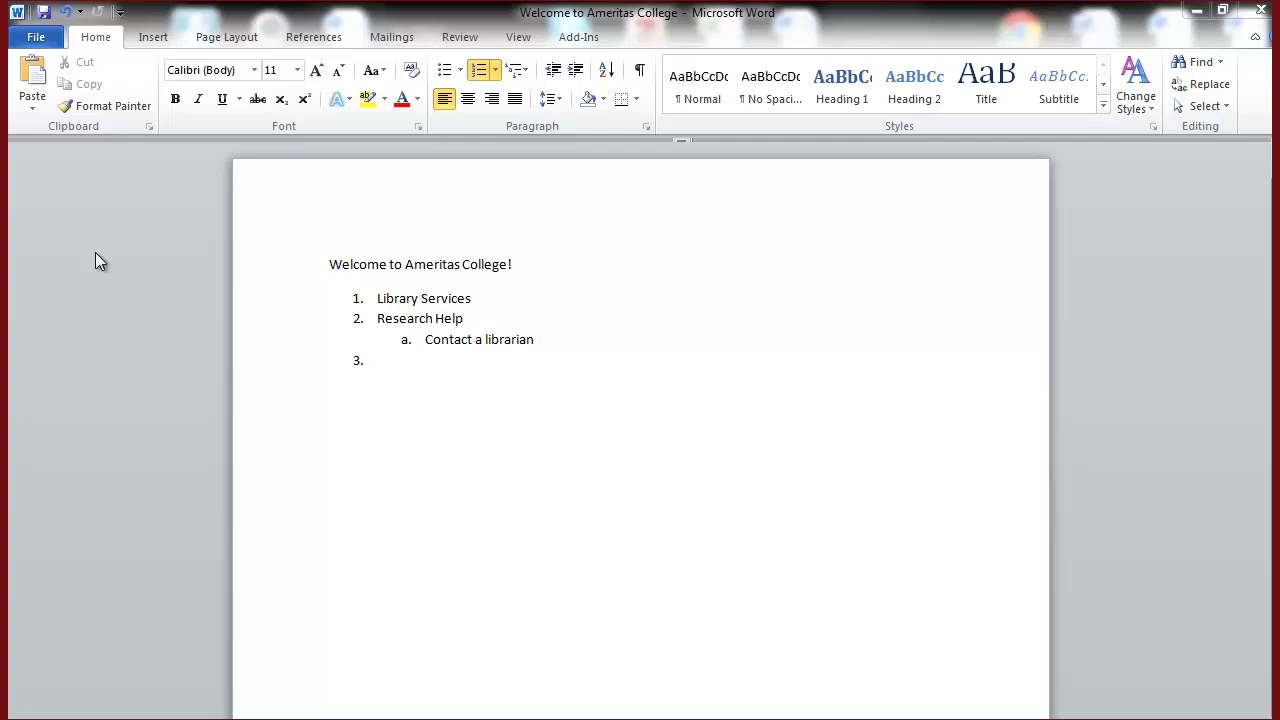
In Word, start saving a copy of the welcome document and choose Desktop > Ameritas Classes > English 101 as its location
click(30, 38)
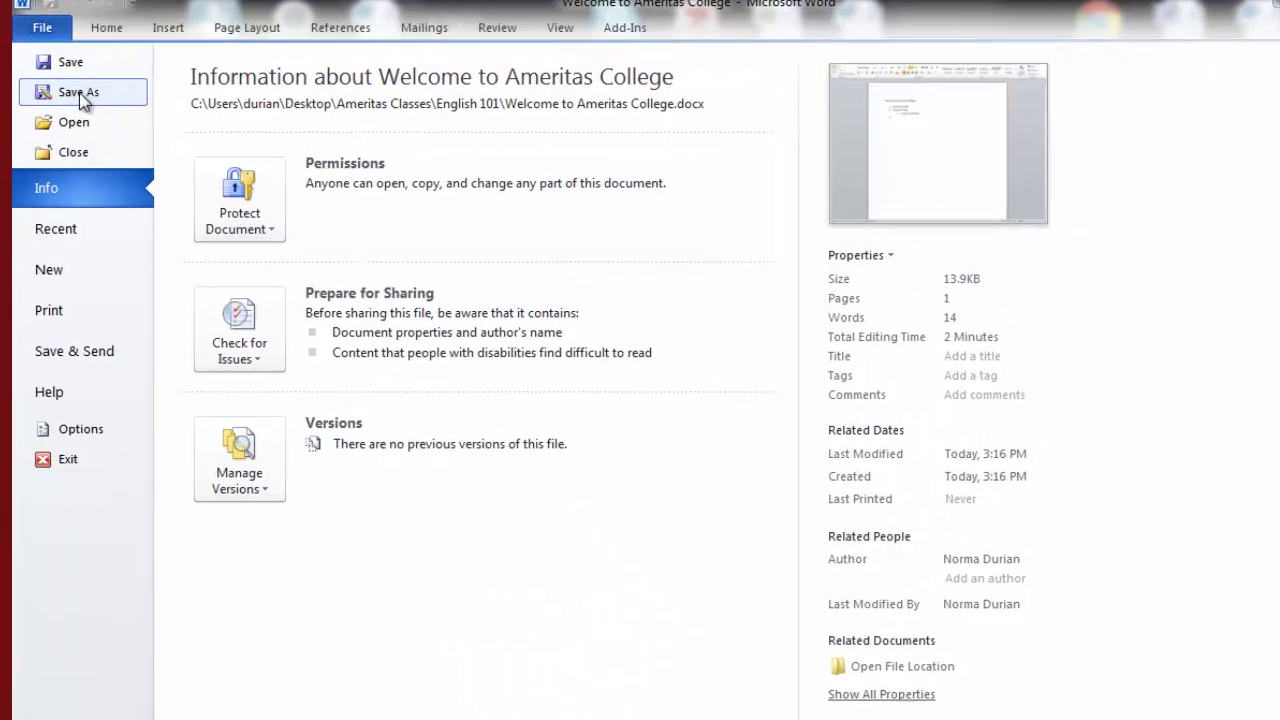
click(78, 92)
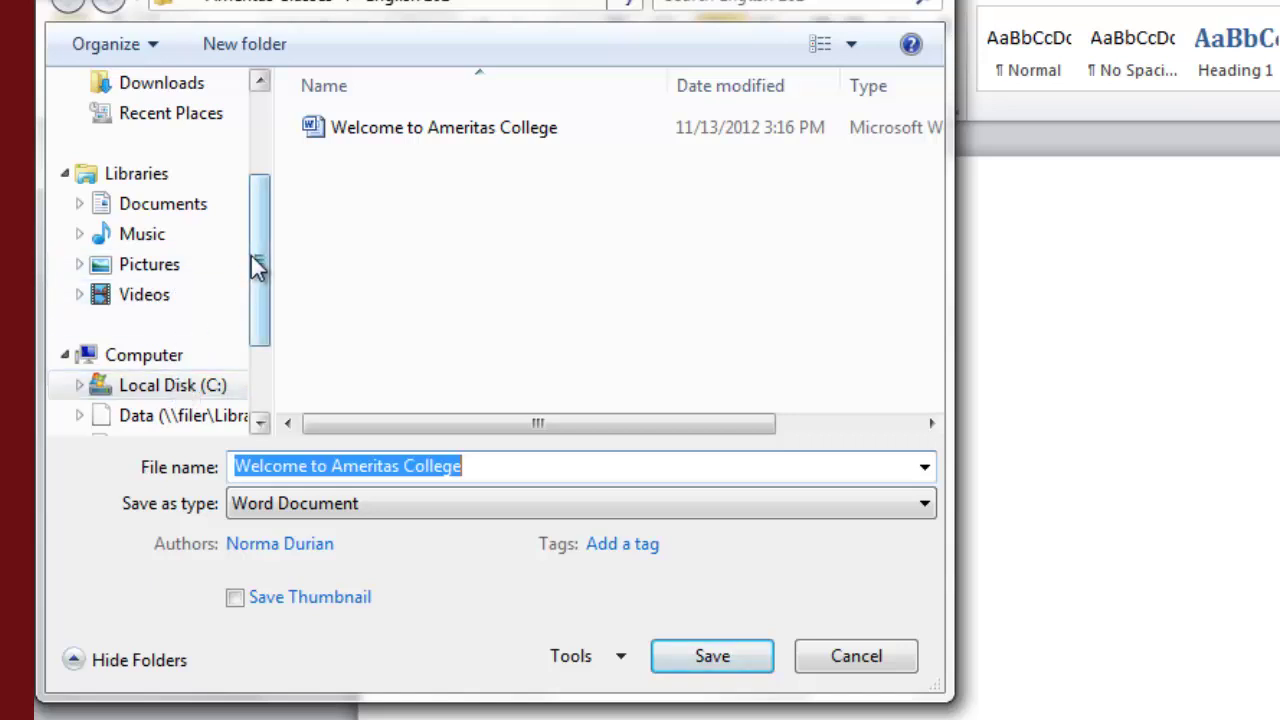
drag(258, 268, 257, 80)
click(163, 232)
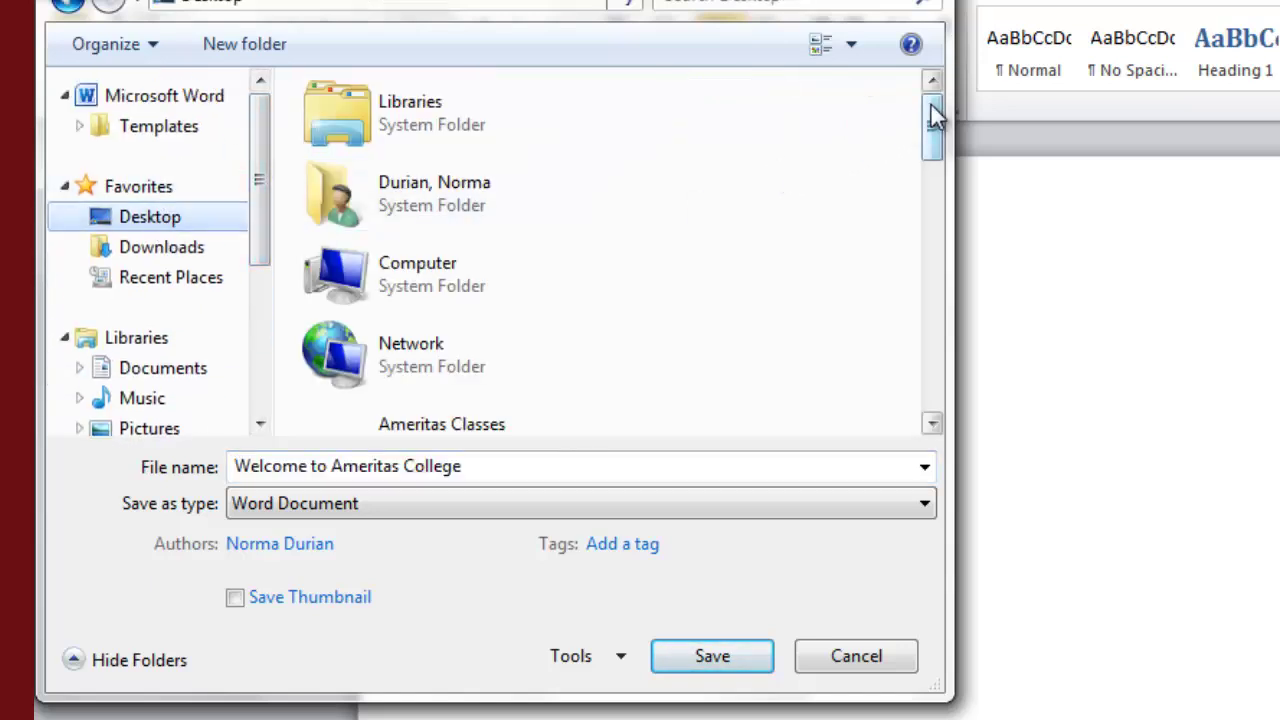
scroll(933, 118, down, 1)
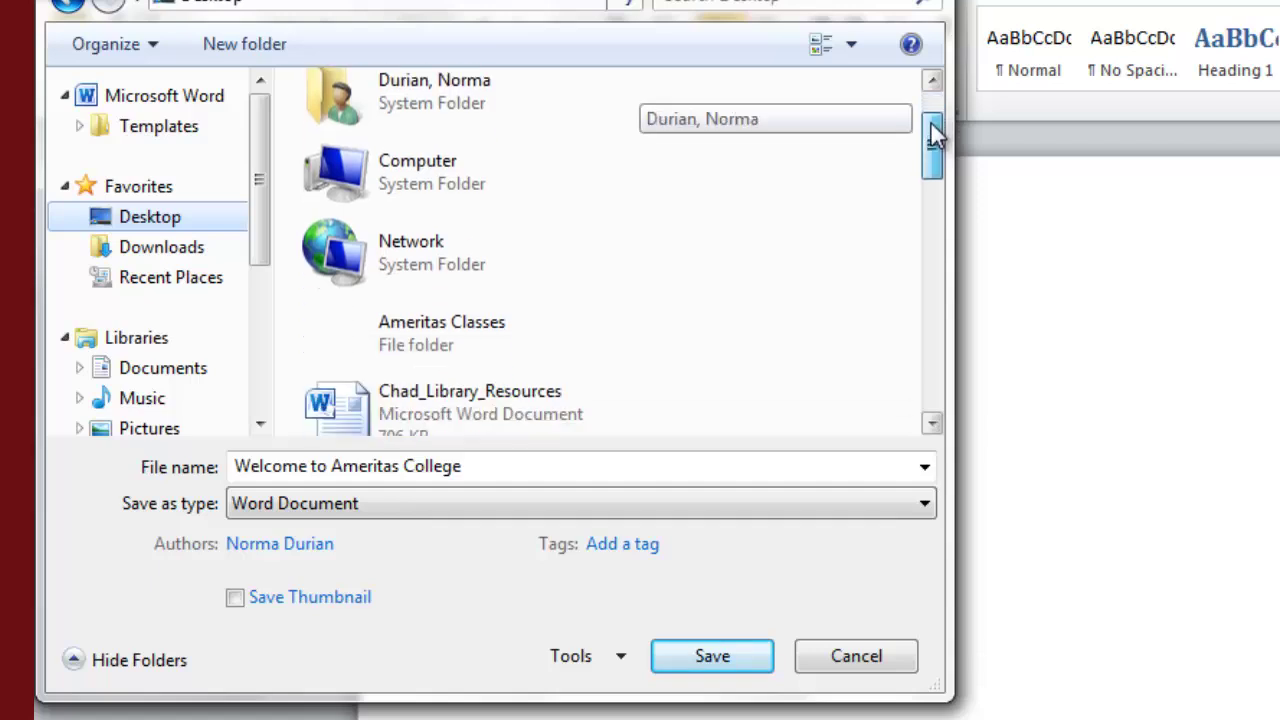
double_click(402, 347)
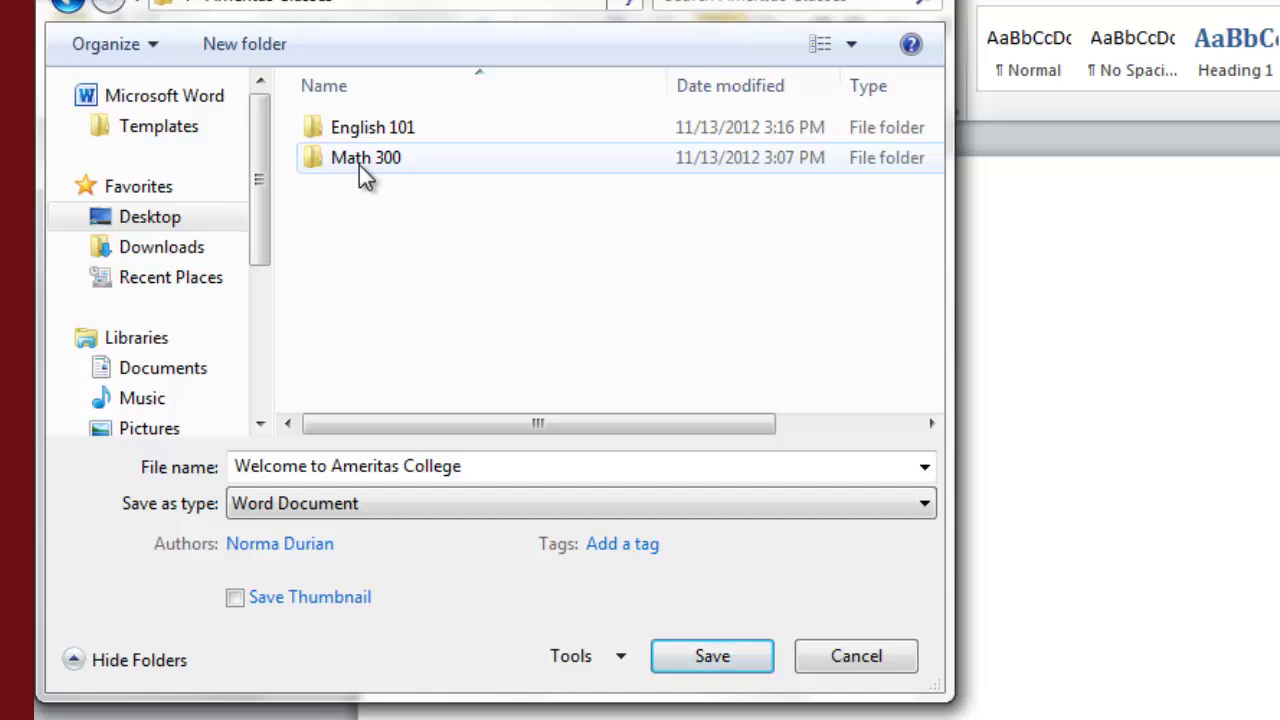
double_click(386, 128)
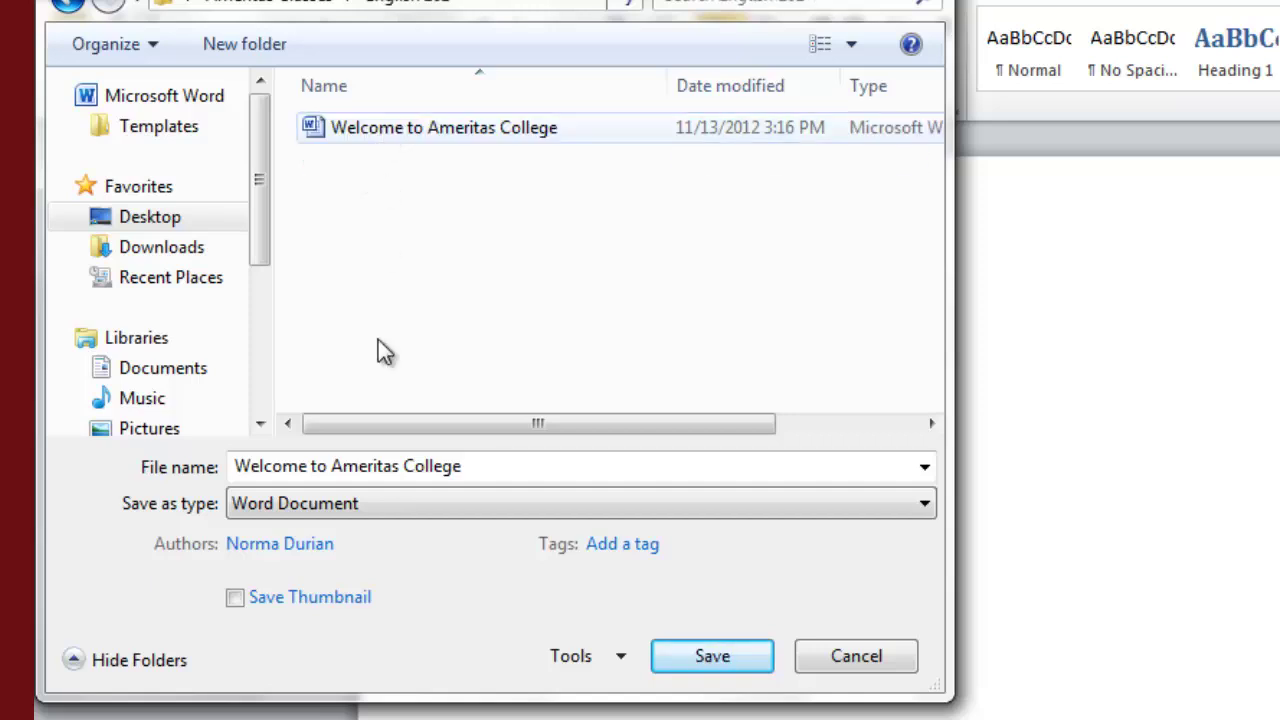
Name the copy "Paper1" and save it as a Word Document
drag(466, 469, 140, 480)
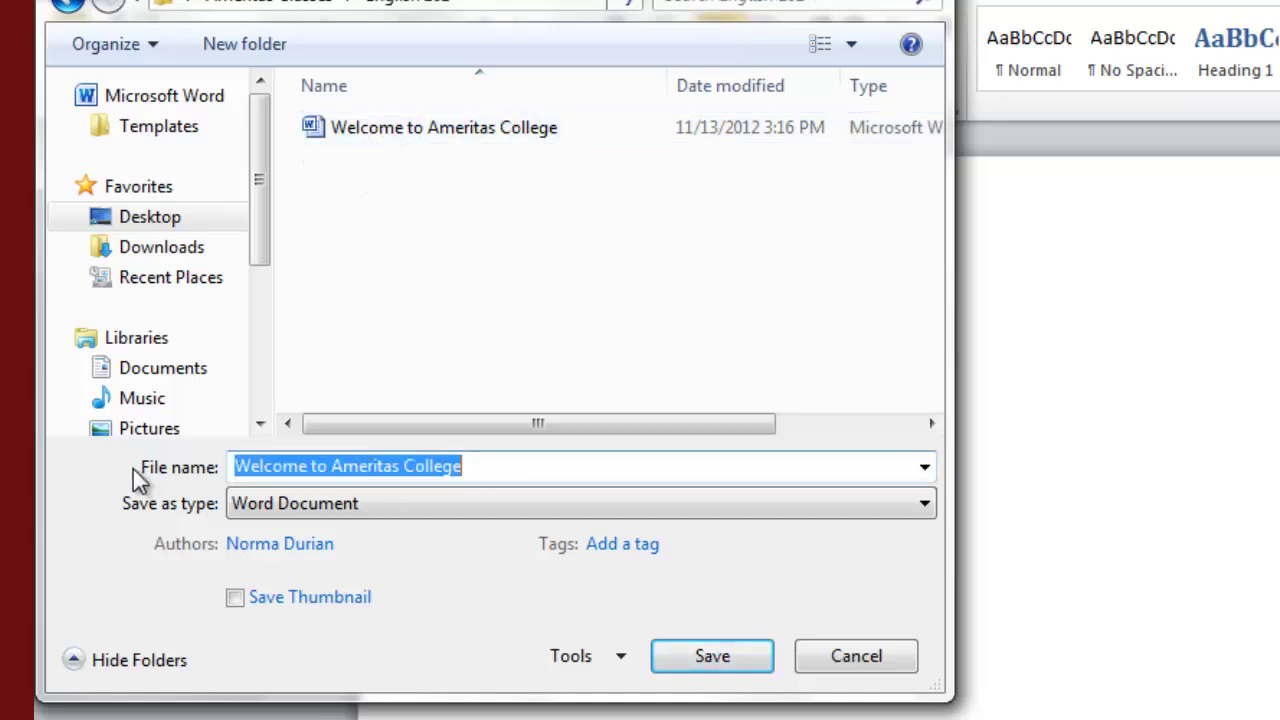
text(e)
key(BackSpace)
text(Paper)
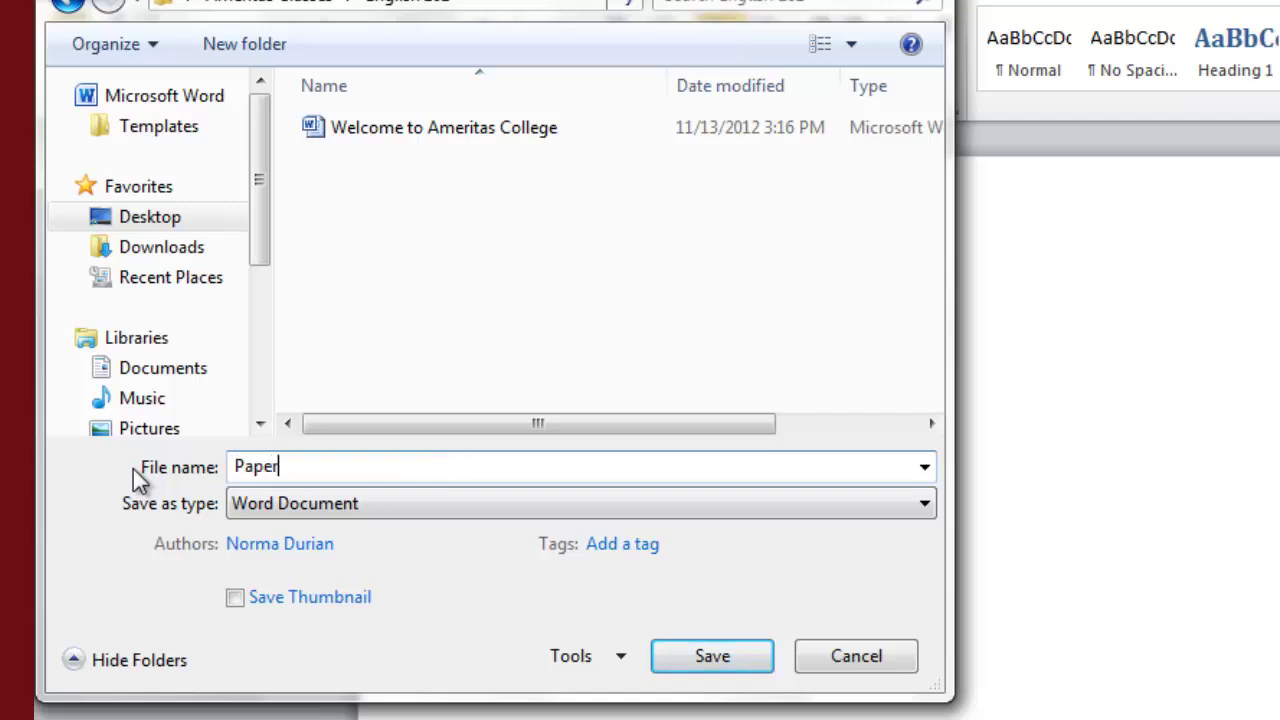
text(1)
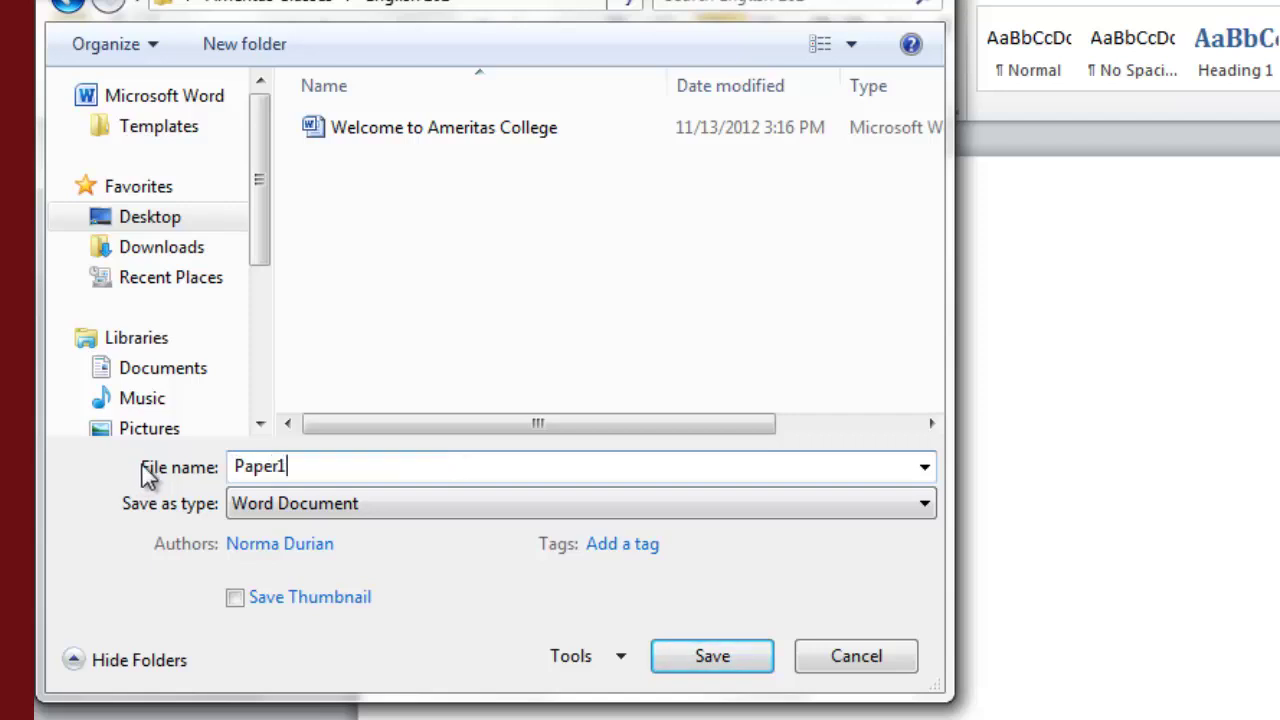
click(712, 656)
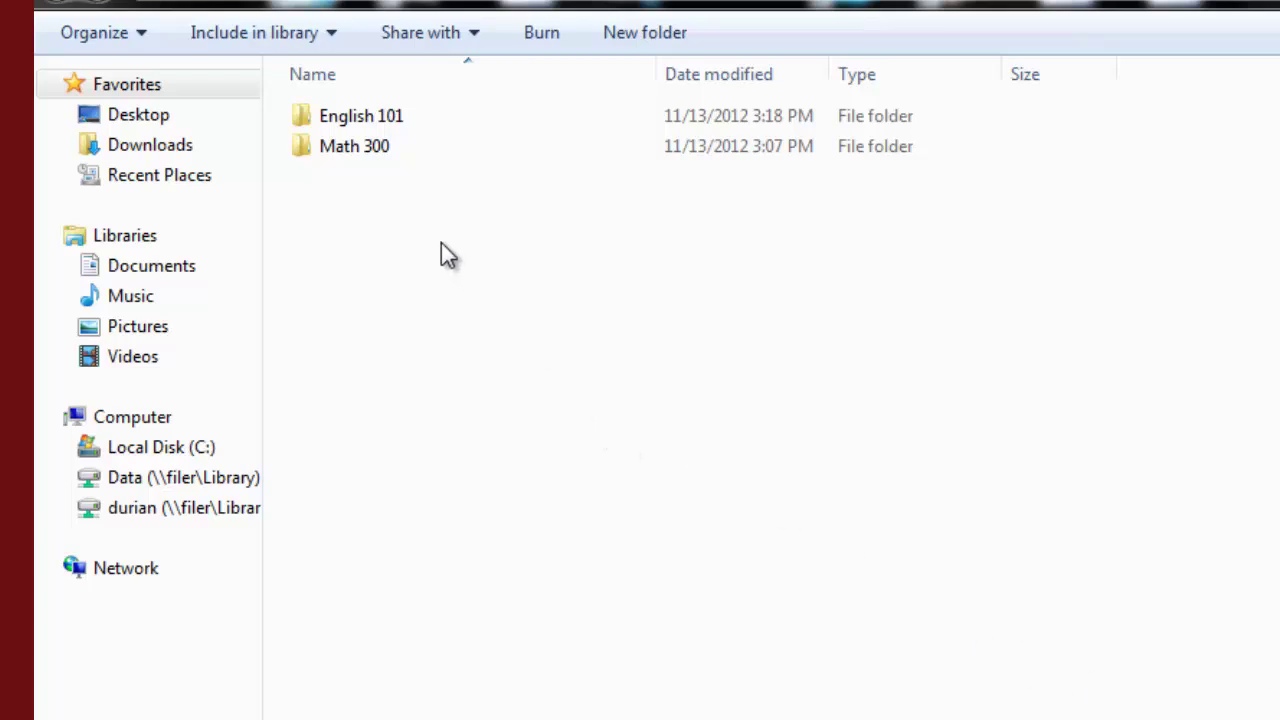
In Windows Explorer, open the "English 101" folder to check for the saved document
double_click(372, 125)
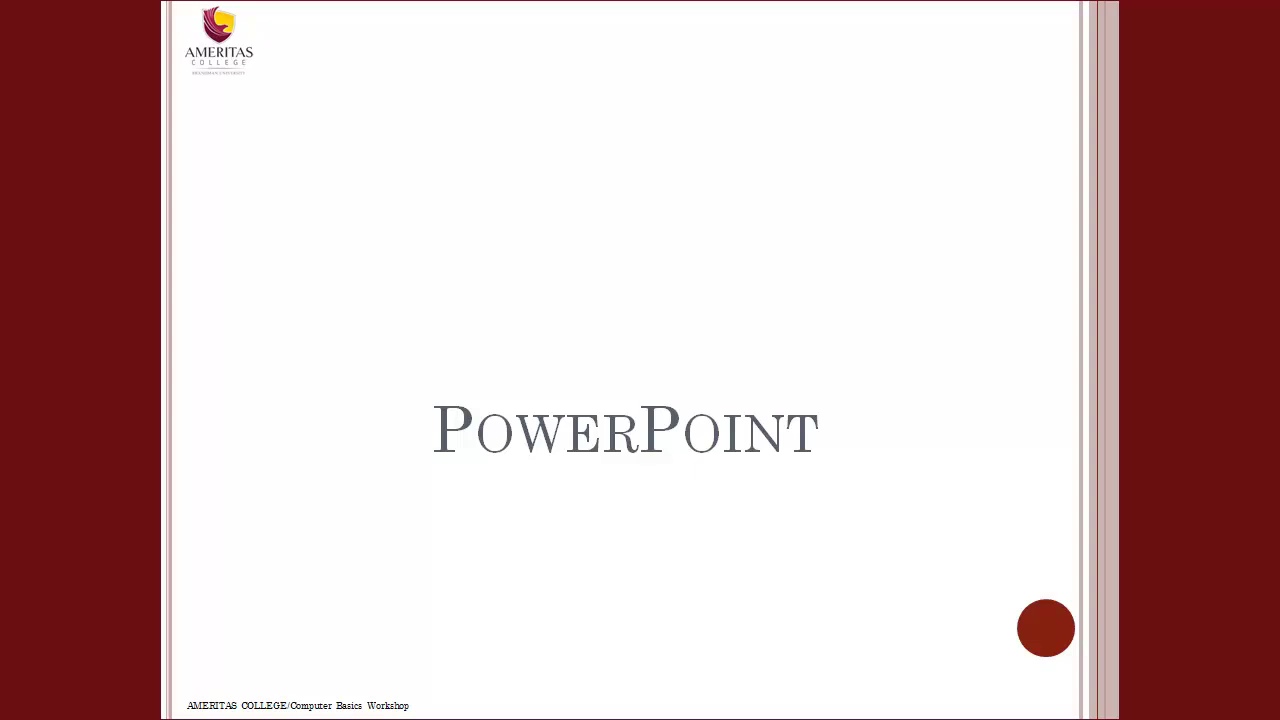
key(Right)
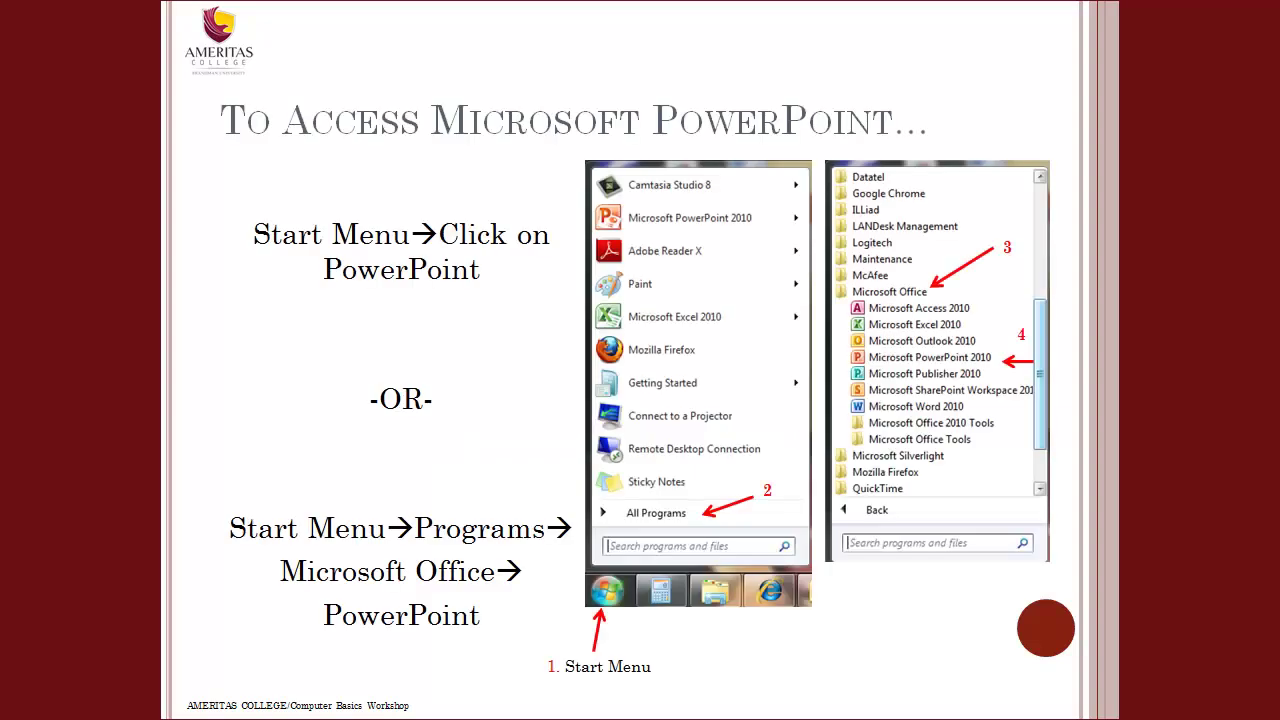